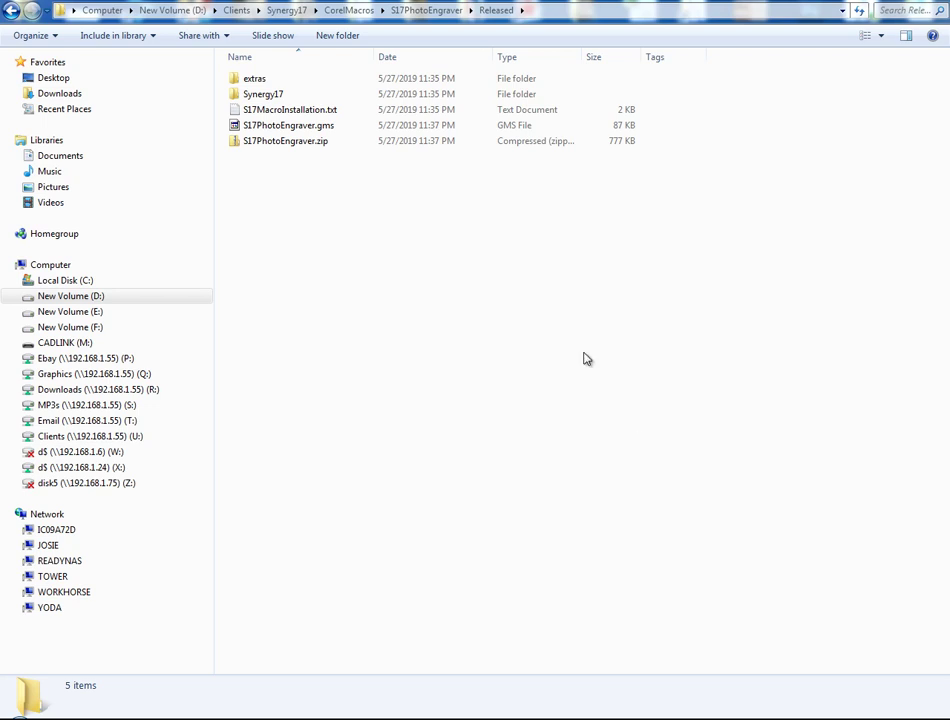
- Examine the contents of S17PhotoEngraver.zip and return to the Released folder
{"action": "left_click", "coordinate": [314, 148]}
{"action": "double_click", "coordinate": [314, 148]}
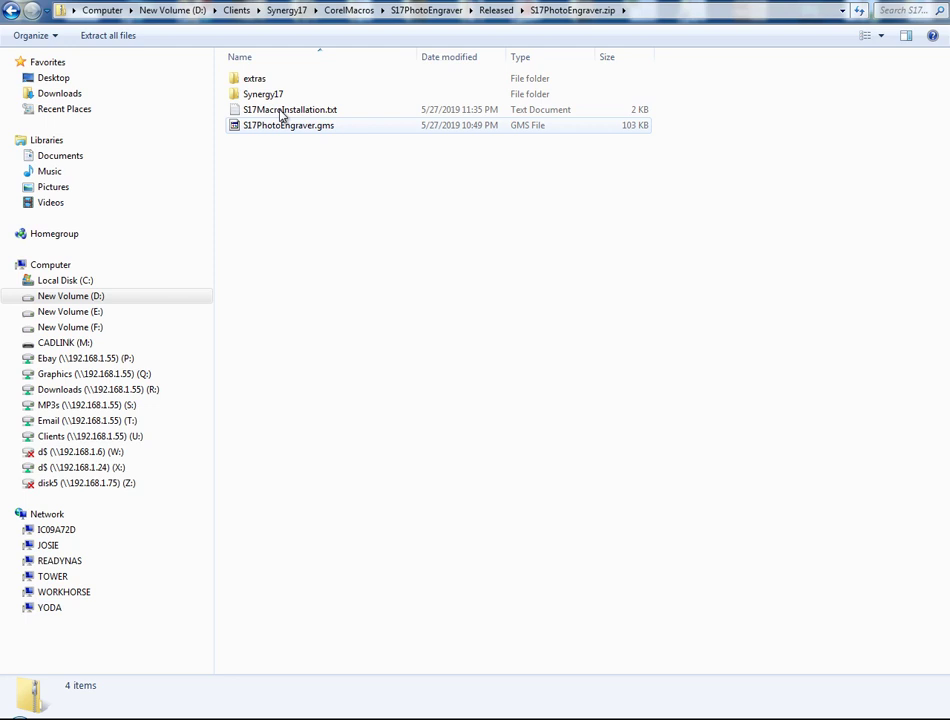
{"action": "left_click", "coordinate": [494, 11]}
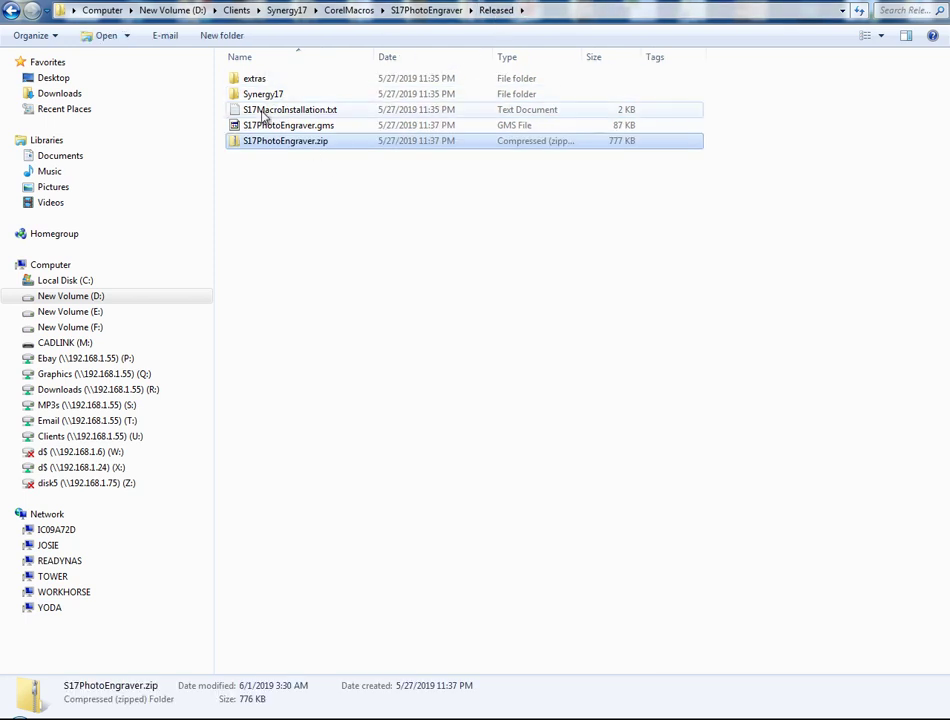
- Open S17MacroInstallation.txt, review the copy instructions for the .gms file and the Synergy 17 folder, and minimize the document
{"action": "double_click", "coordinate": [270, 112]}
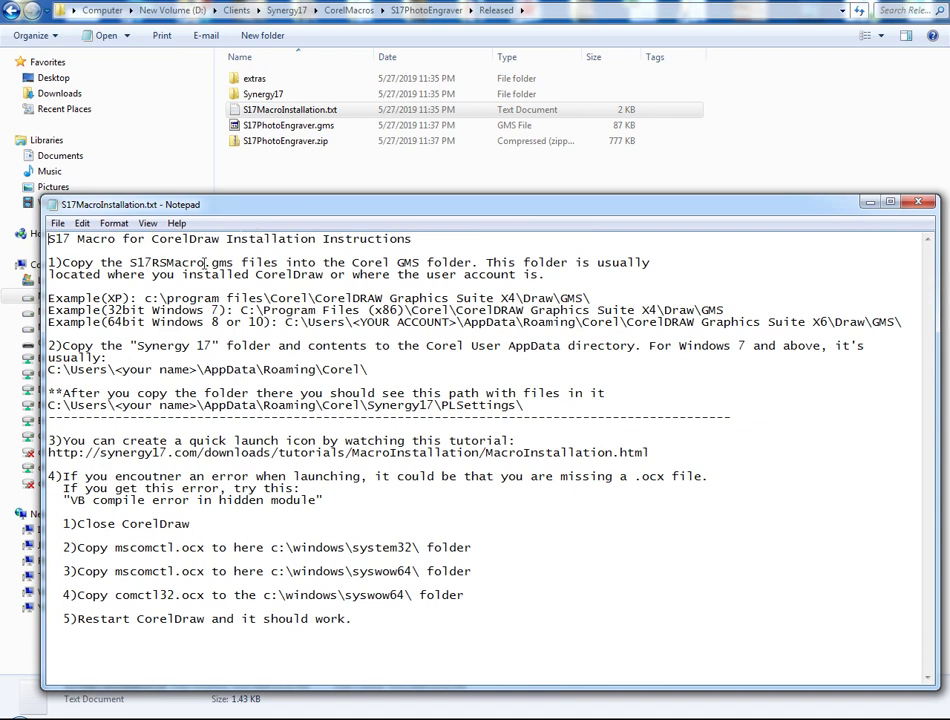
{"action": "left_click_drag", "start_coordinate": [205, 262], "coordinate": [234, 263]}
{"action": "mouse_move", "coordinate": [166, 298]}
{"action": "left_mouse_down"}
{"action": "mouse_move", "coordinate": [560, 298]}
{"action": "mouse_move", "coordinate": [548, 296]}
{"action": "left_mouse_up"}
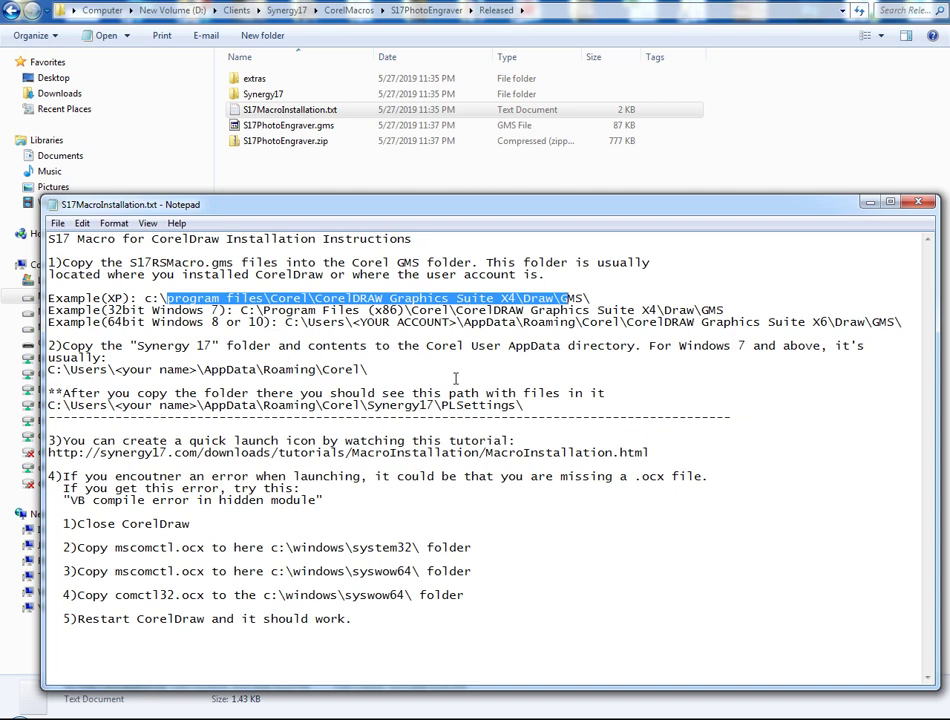
{"action": "left_click_drag", "start_coordinate": [86, 345], "coordinate": [212, 345]}
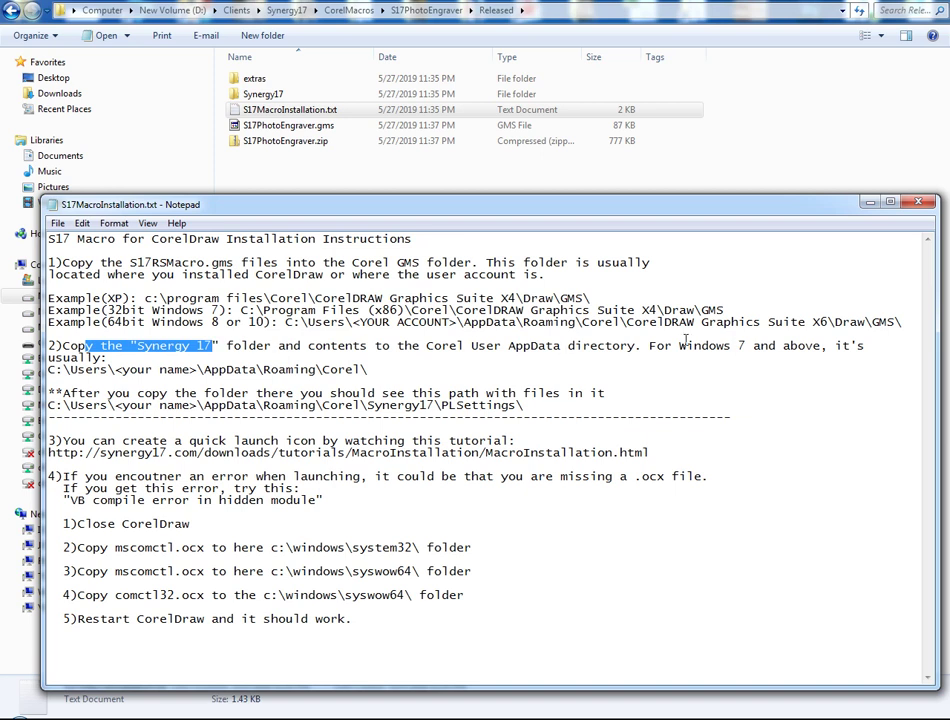
{"action": "left_click", "coordinate": [870, 203]}
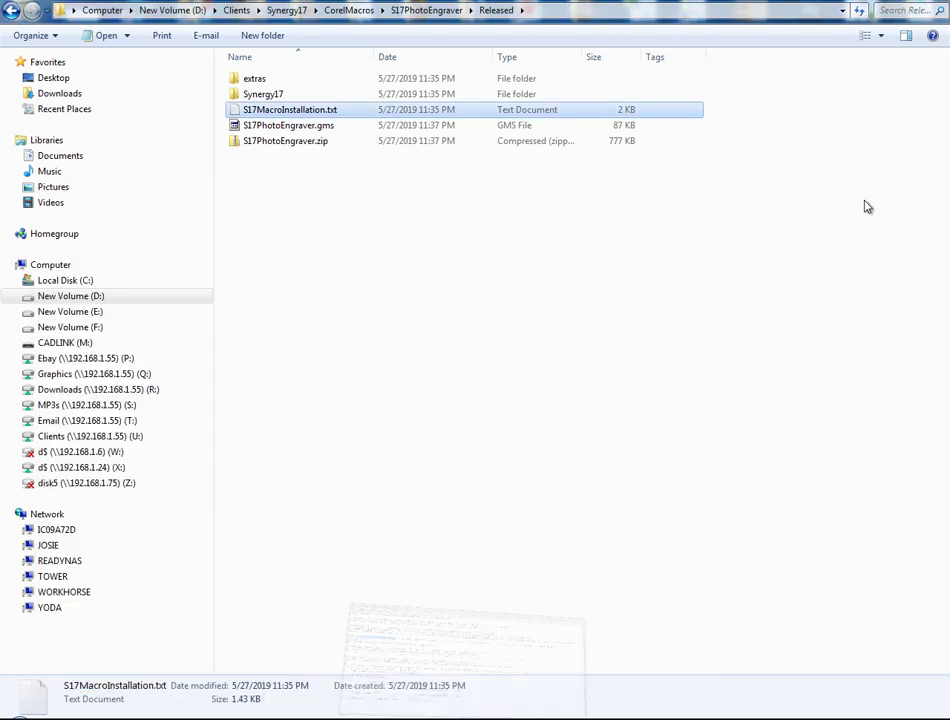
- Browse the Local Disk (C:) window to Program Files (x86)\Corel\CorelDRAW Graphics Suite X4\Draw\GMS
{"action": "mouse_move", "coordinate": [307, 694]}
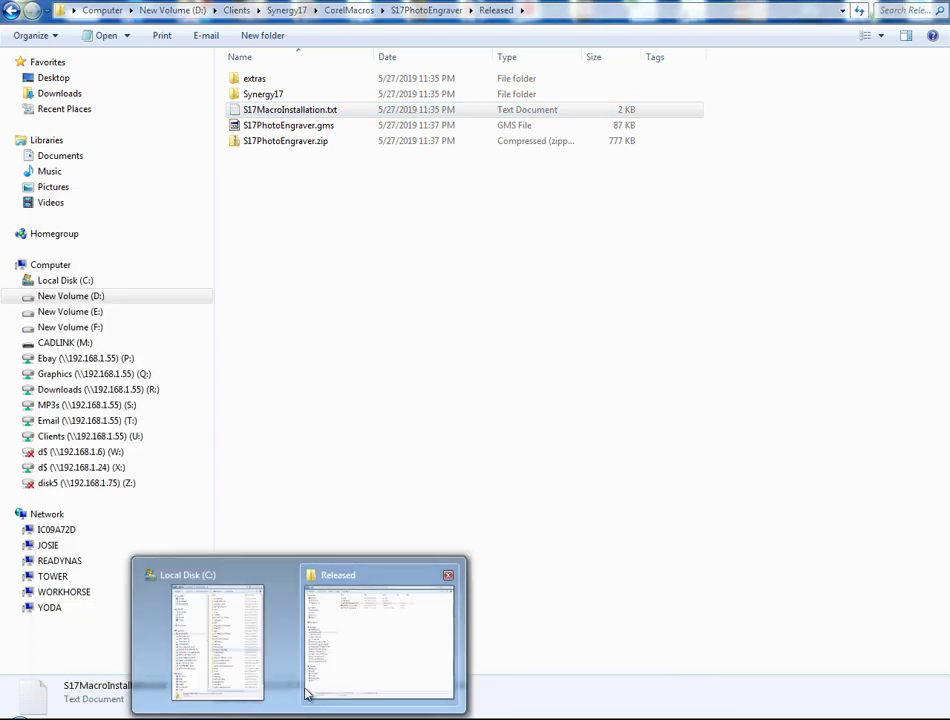
{"action": "left_click", "coordinate": [244, 660]}
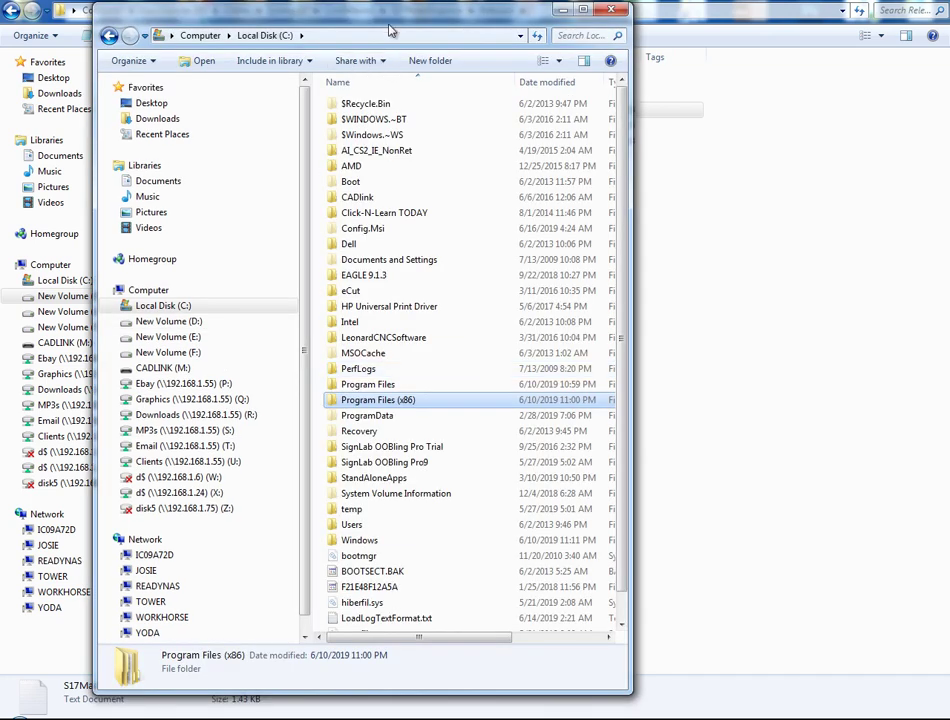
{"action": "left_click_drag", "start_coordinate": [392, 30], "coordinate": [333, 28]}
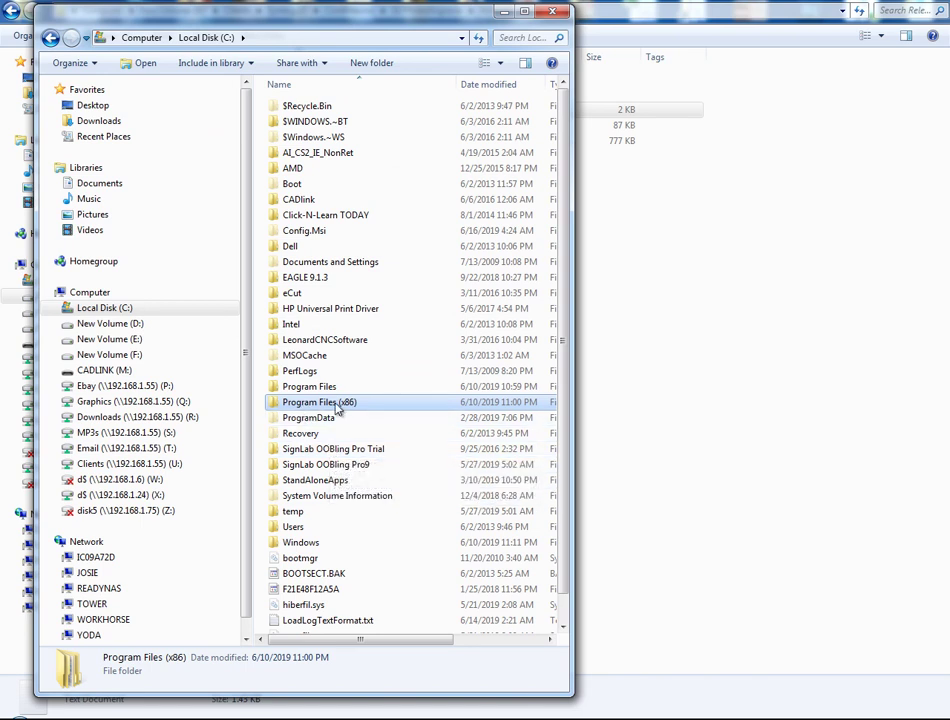
{"action": "double_click", "coordinate": [370, 404]}
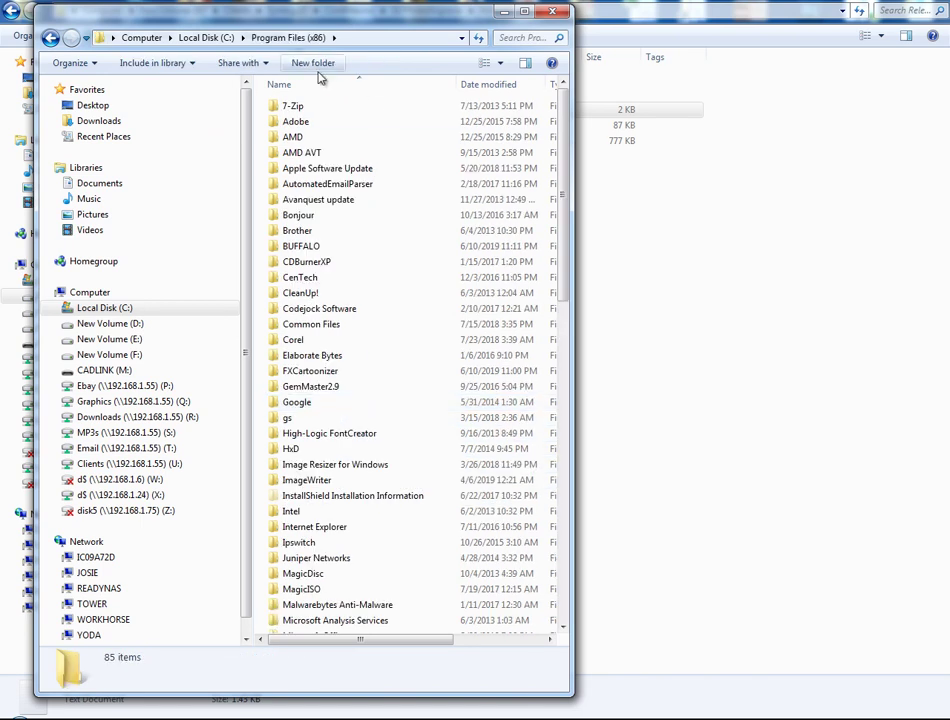
{"action": "left_click", "coordinate": [294, 344]}
{"action": "double_click", "coordinate": [294, 344]}
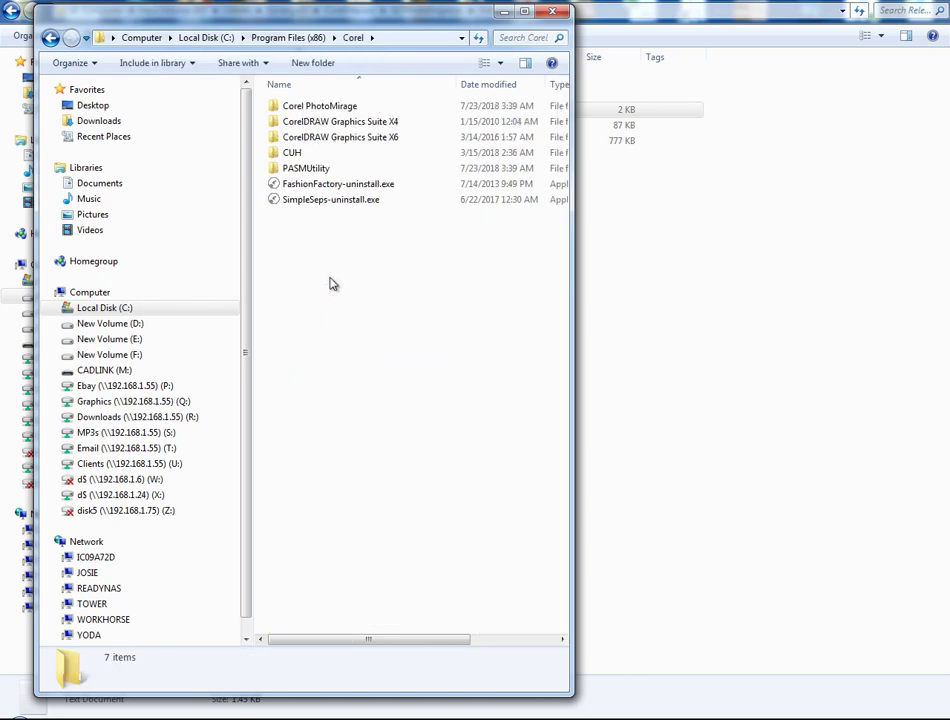
{"action": "double_click", "coordinate": [385, 122]}
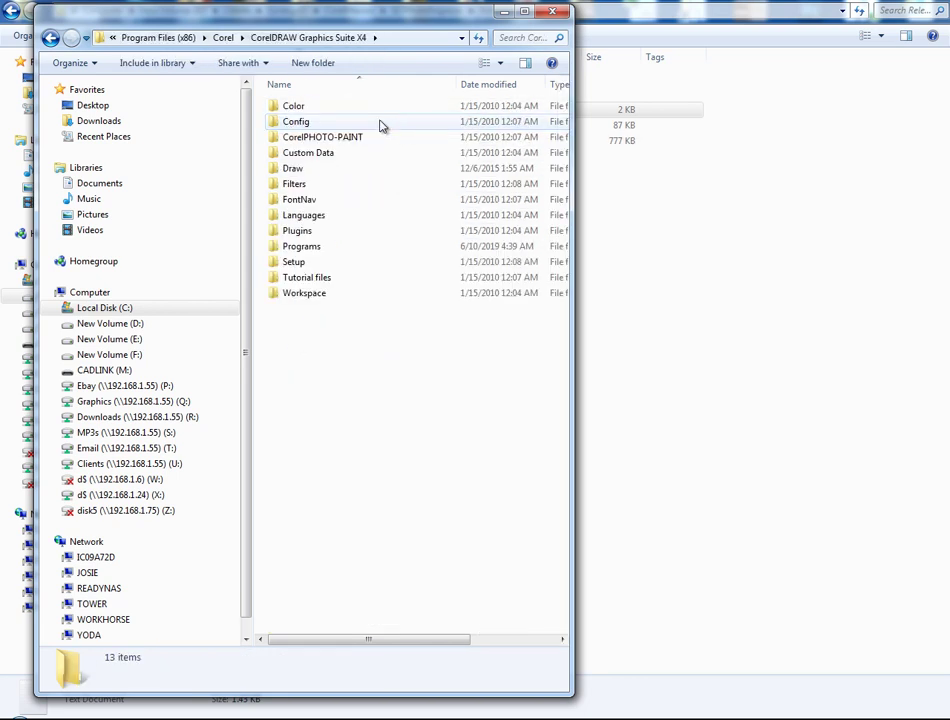
{"action": "double_click", "coordinate": [294, 169]}
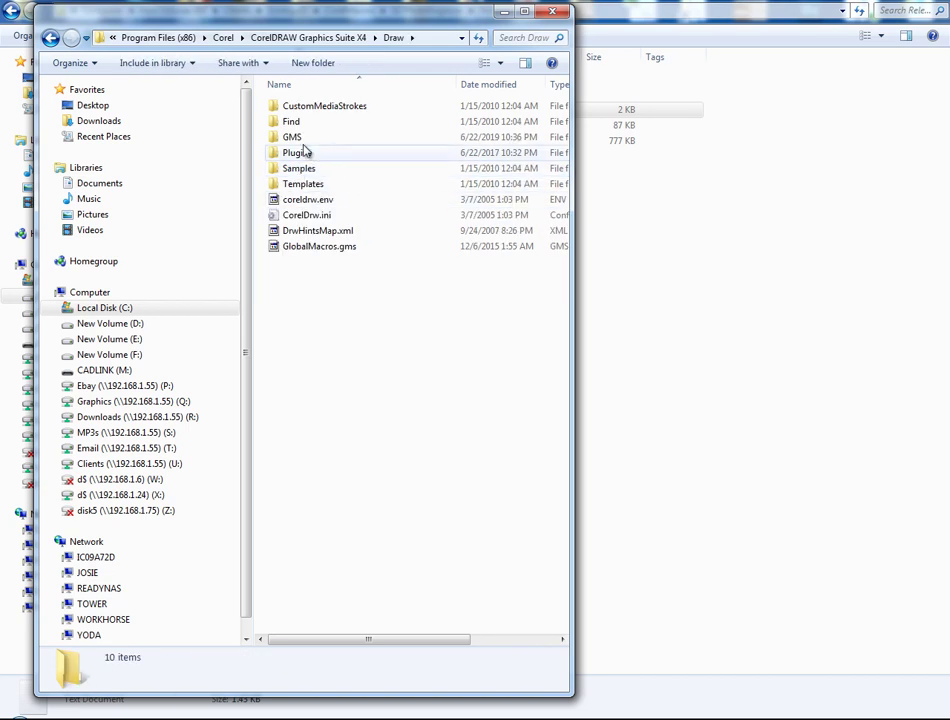
{"action": "double_click", "coordinate": [301, 138]}
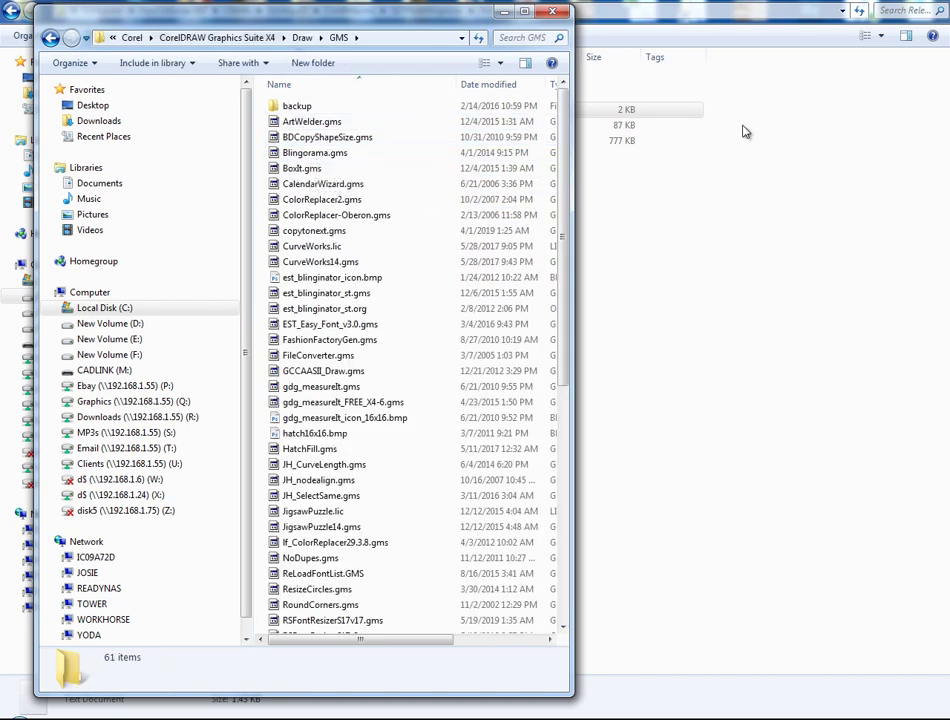
{"action": "left_click_drag", "start_coordinate": [479, 21], "coordinate": [848, 153]}
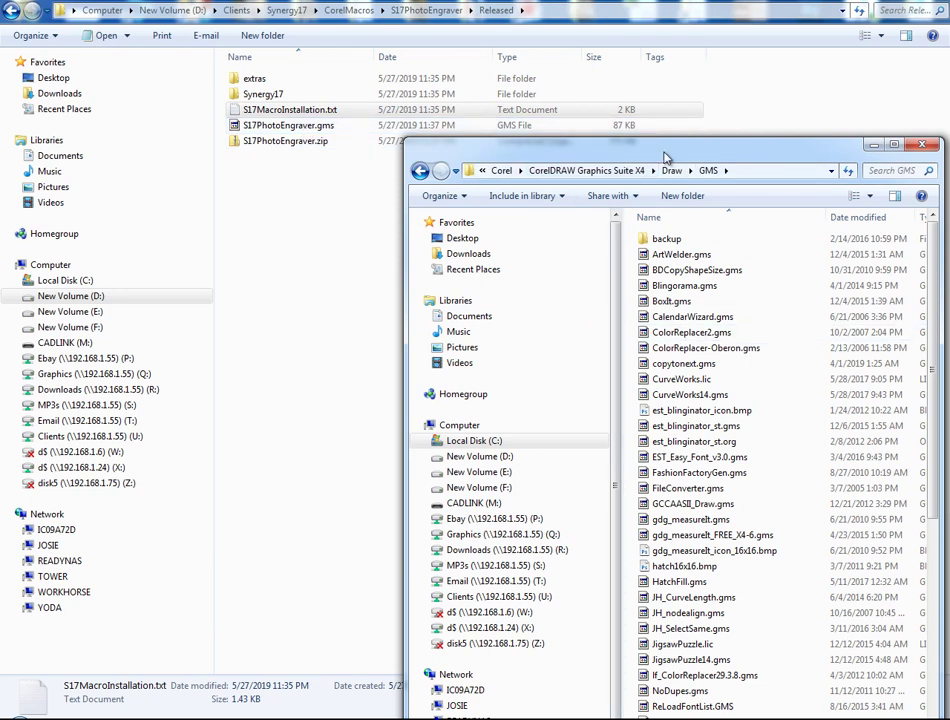
{"action": "left_click_drag", "start_coordinate": [667, 157], "coordinate": [395, 22]}
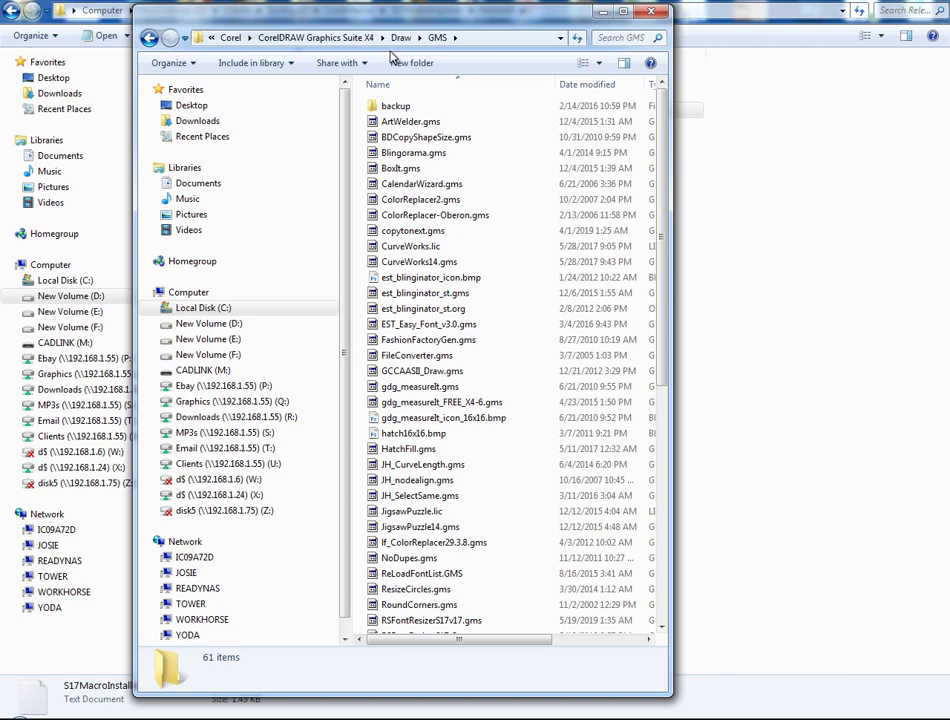
- Browse from Local Disk (C:) through the user's profile folder to AppData\Roaming\Corel\CorelDRAW Graphics Suite 2017\Draw\GMS
{"action": "left_click", "coordinate": [229, 39]}
{"action": "left_click", "coordinate": [290, 38]}
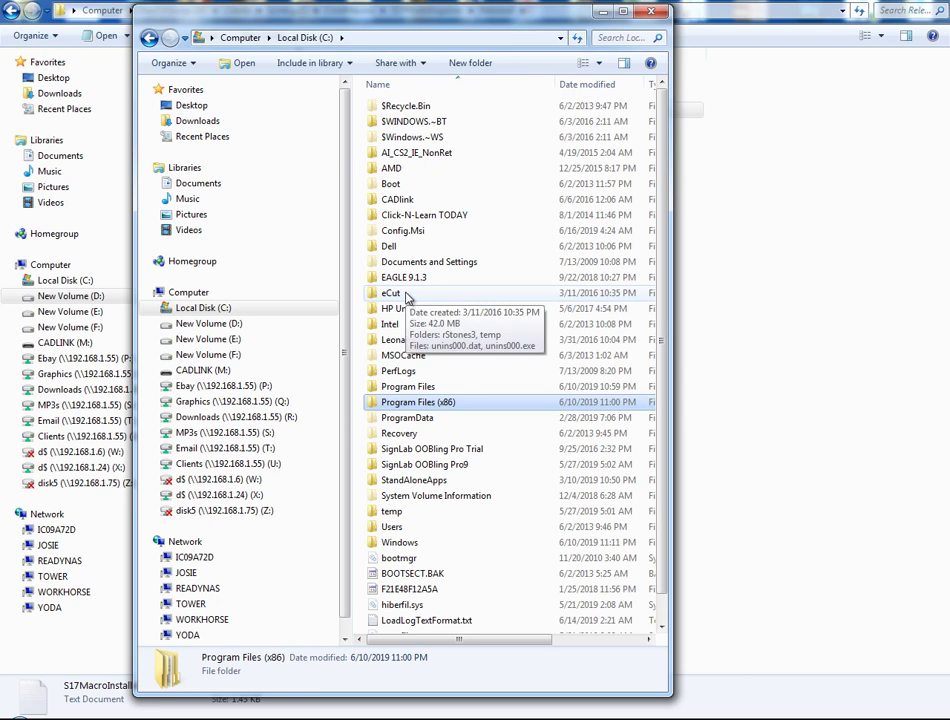
{"action": "double_click", "coordinate": [396, 530]}
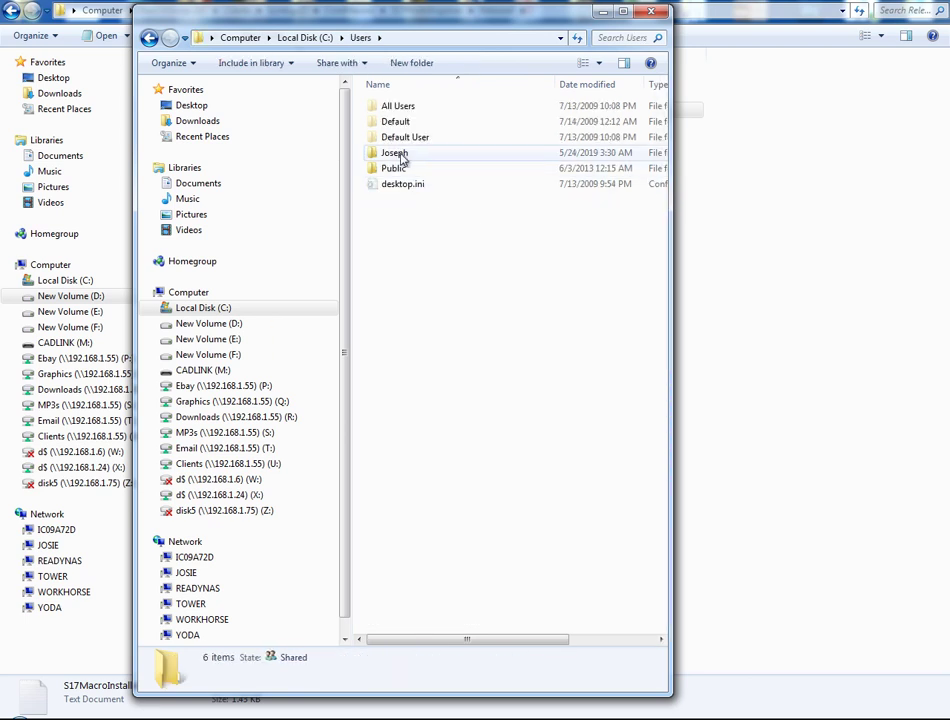
{"action": "double_click", "coordinate": [398, 154]}
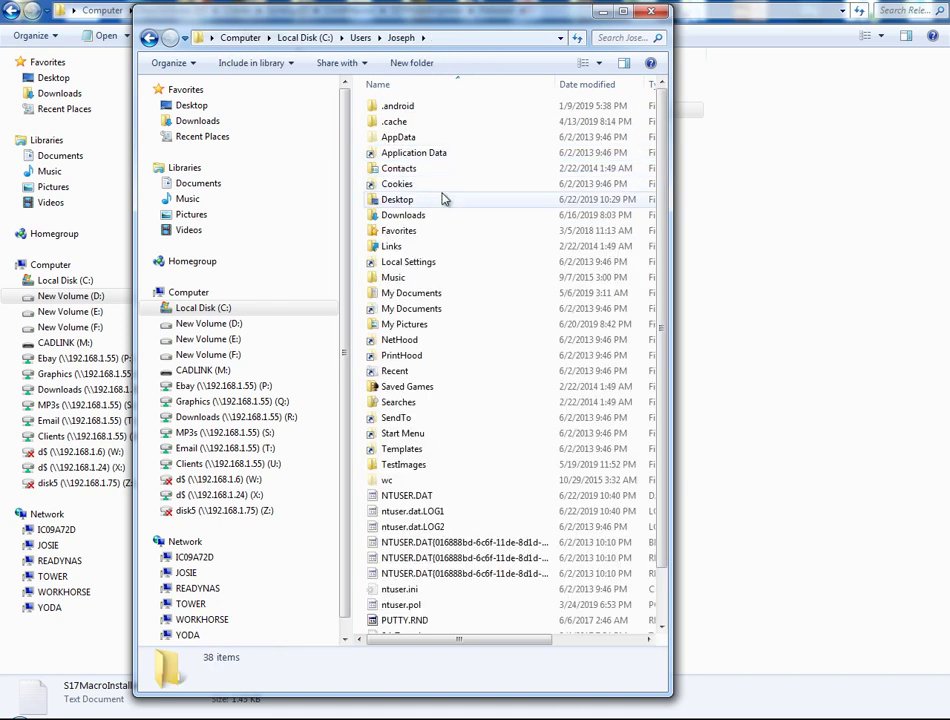
{"action": "double_click", "coordinate": [400, 140]}
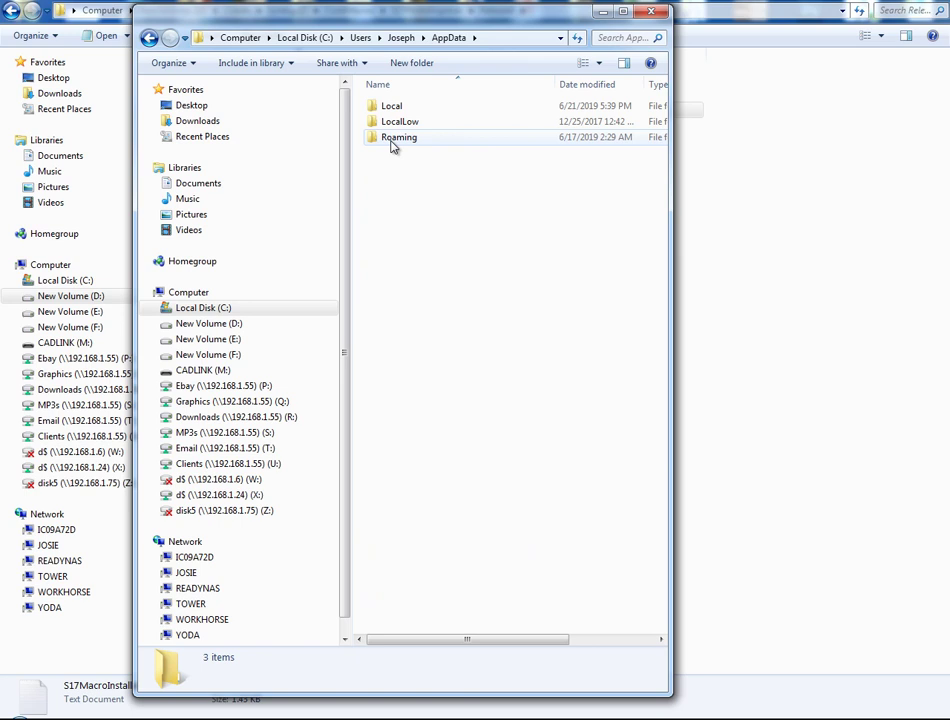
{"action": "double_click", "coordinate": [393, 143]}
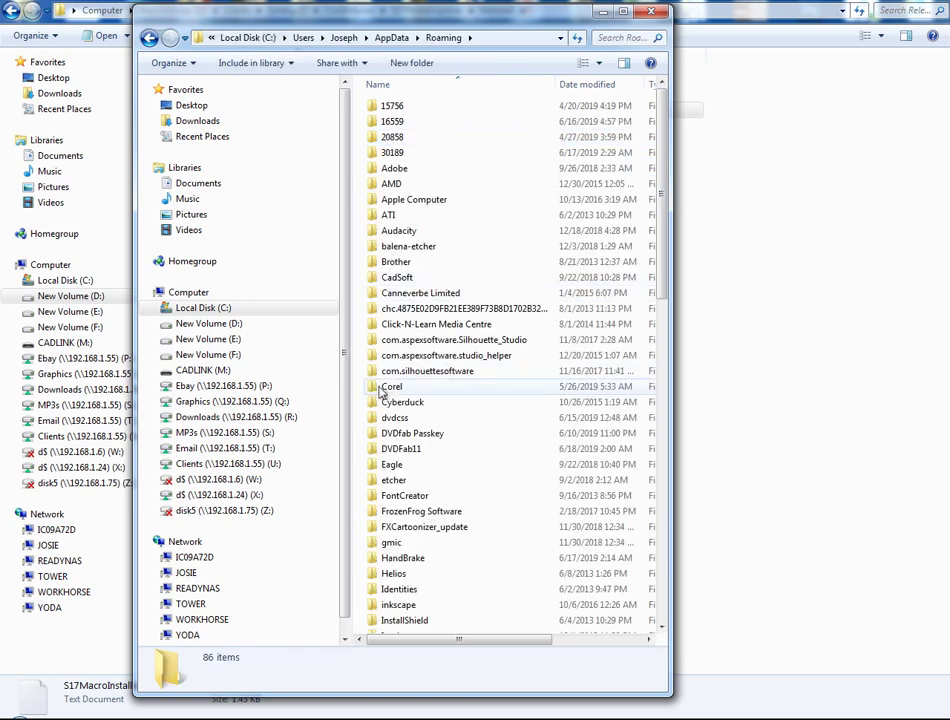
{"action": "double_click", "coordinate": [392, 390]}
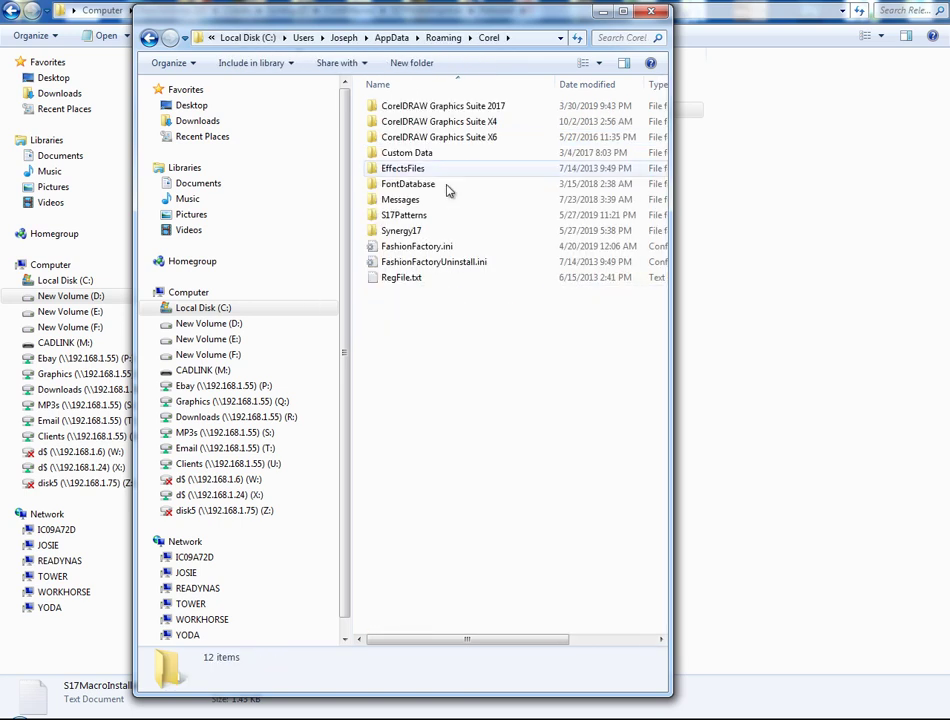
{"action": "double_click", "coordinate": [466, 110]}
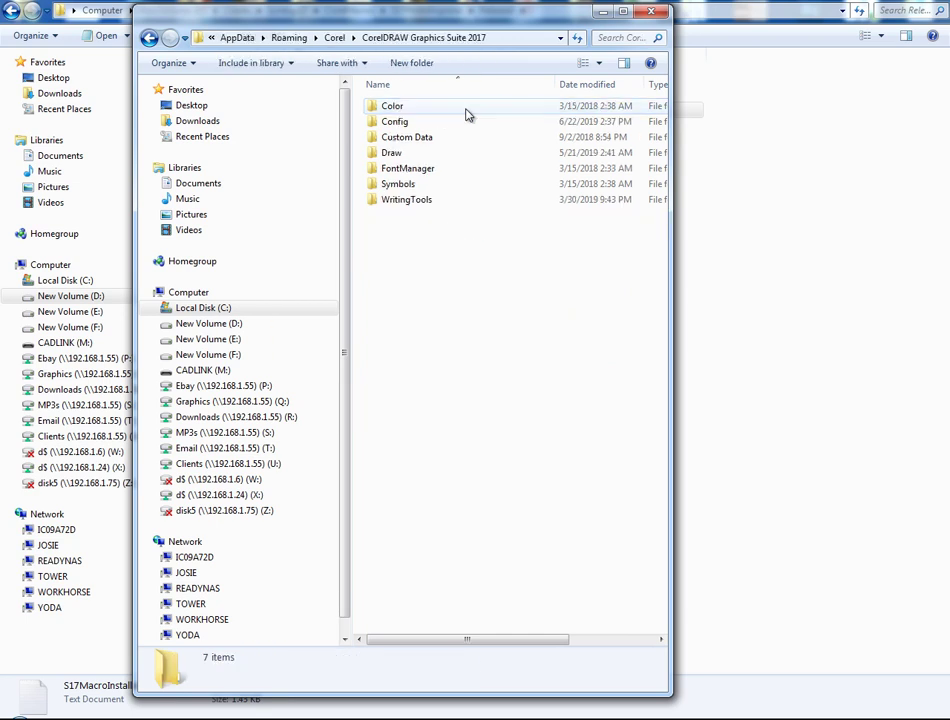
{"action": "double_click", "coordinate": [393, 157]}
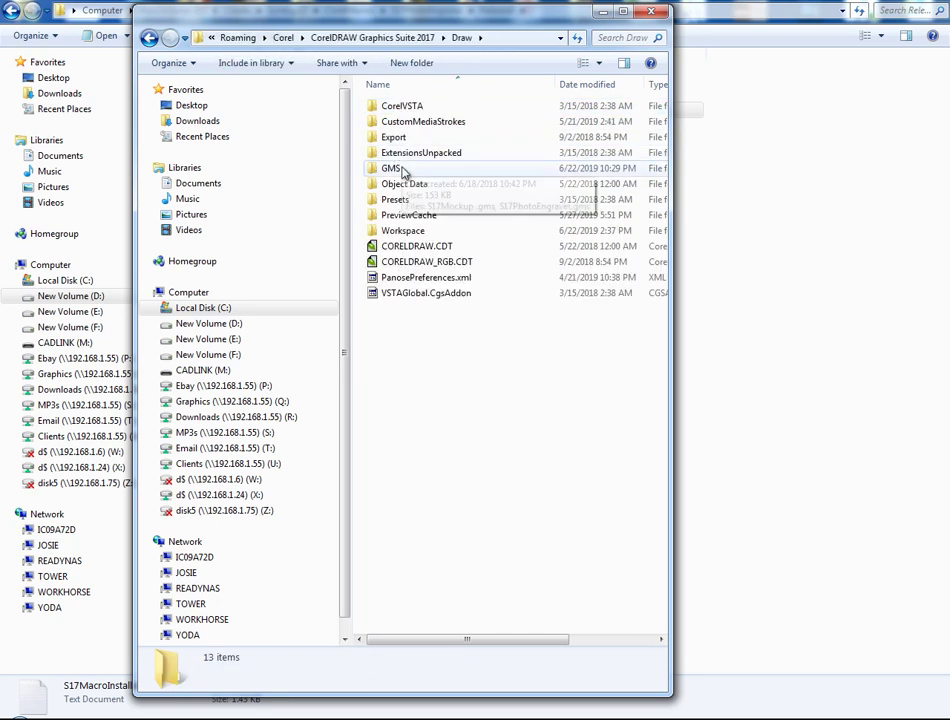
{"action": "double_click", "coordinate": [393, 169]}
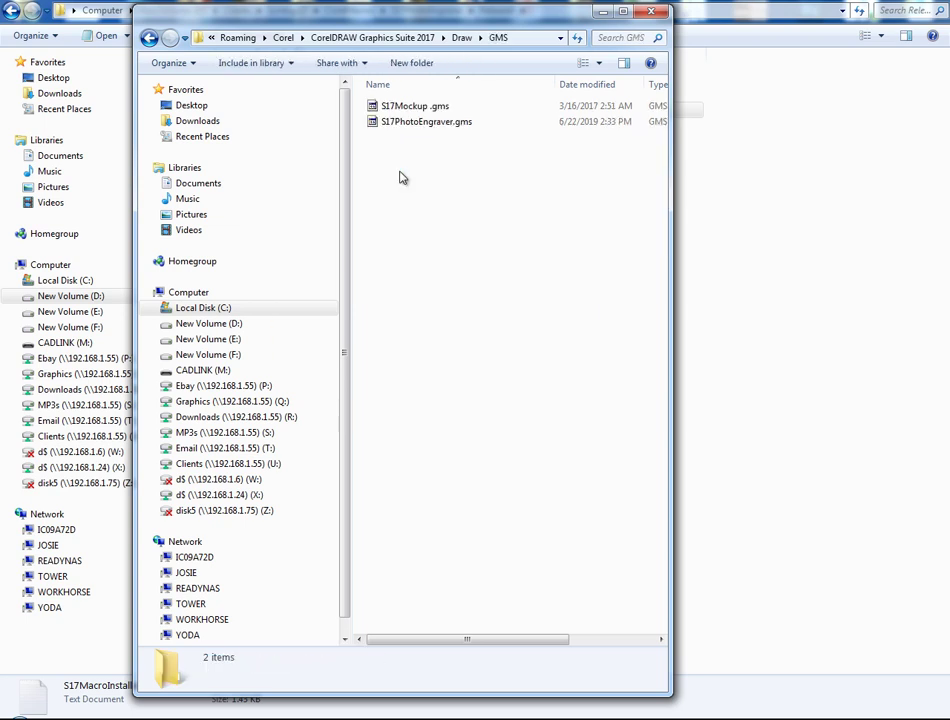
- Show the full path of the GMS folder and recheck the destination paths in the installation instructions
{"action": "left_click", "coordinate": [525, 42]}
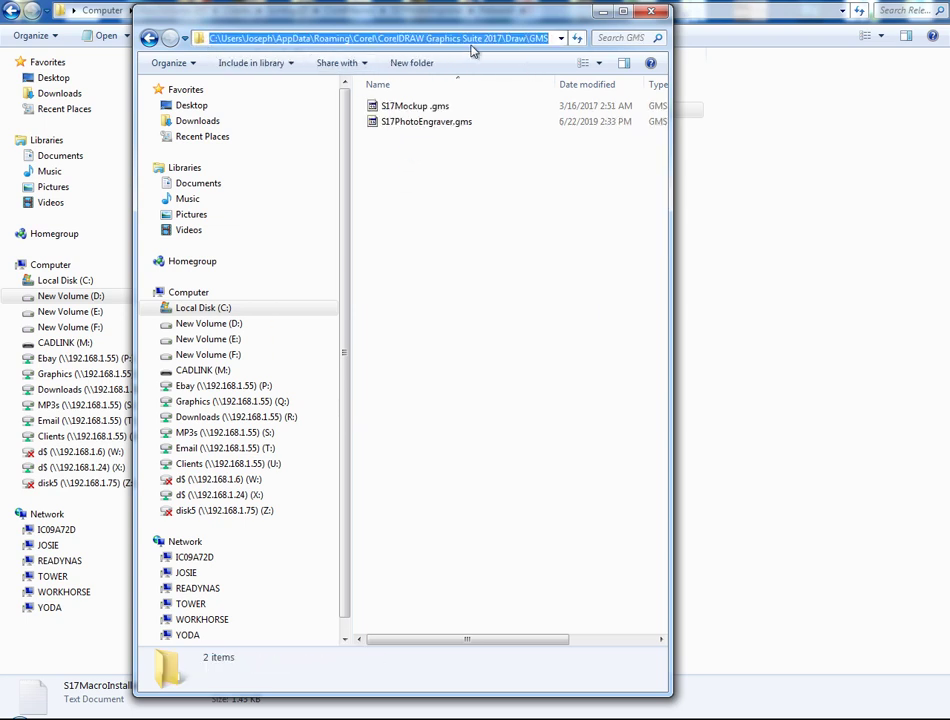
{"action": "left_click", "coordinate": [539, 195]}
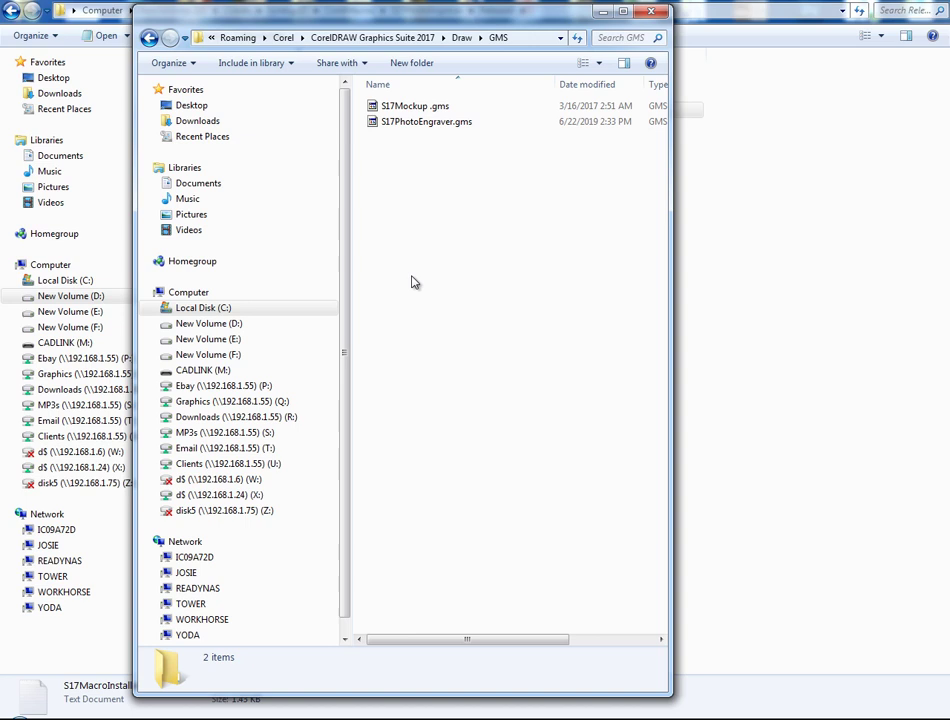
{"action": "left_click", "coordinate": [445, 715]}
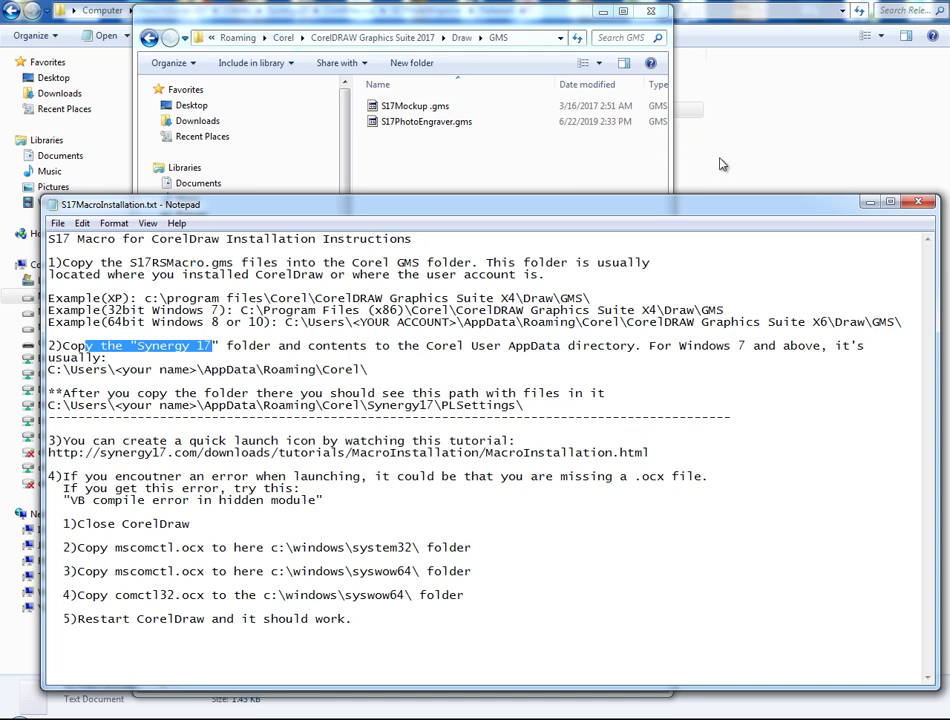
{"action": "left_click", "coordinate": [869, 201]}
- Reposition the folder window and browse from Local Disk (C:) to Users and the user's profile folder containing AppData
{"action": "left_click_drag", "start_coordinate": [432, 13], "coordinate": [349, 46]}
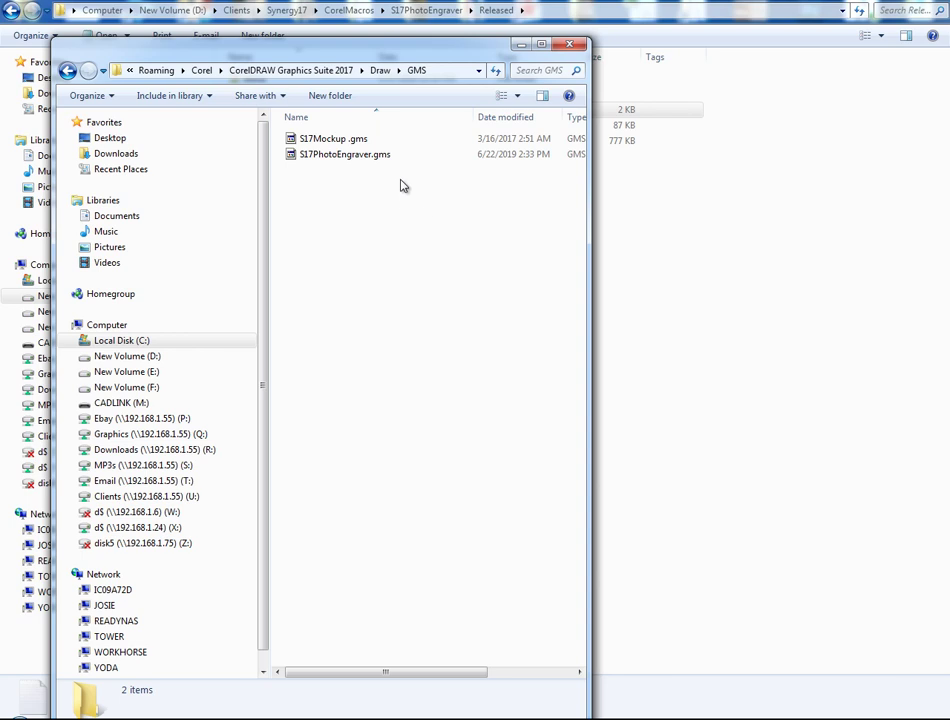
{"action": "left_click_drag", "start_coordinate": [366, 55], "coordinate": [363, 45]}
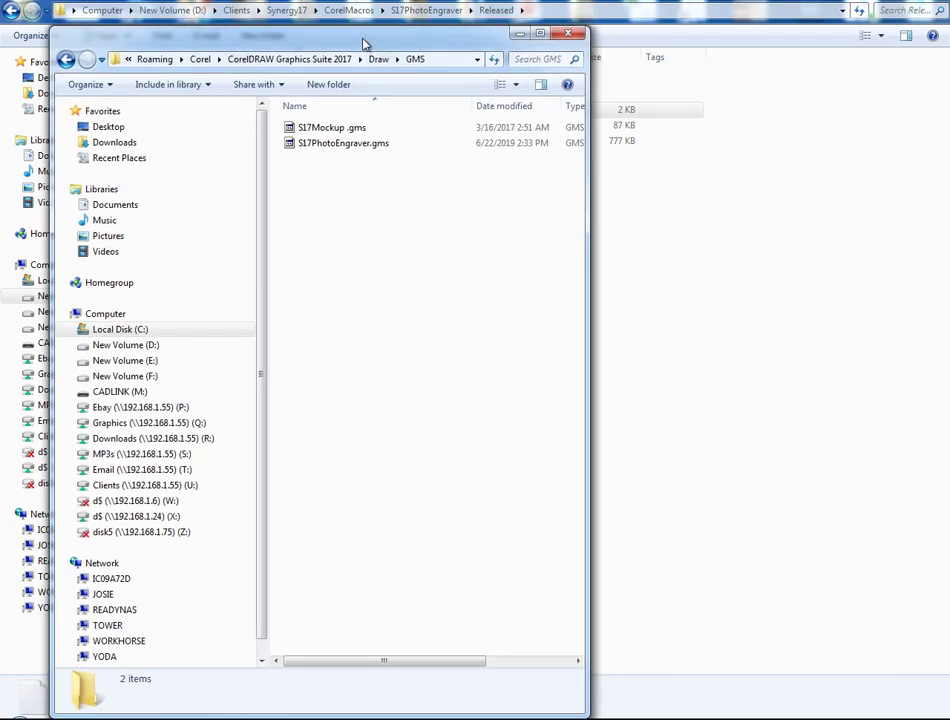
{"action": "left_click", "coordinate": [206, 60]}
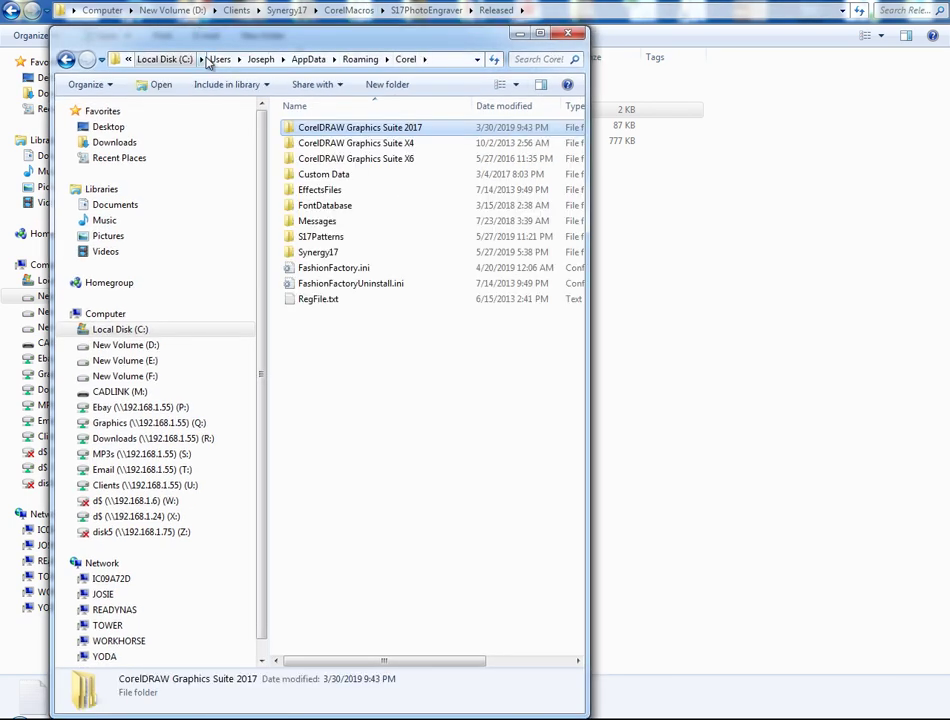
{"action": "left_click", "coordinate": [152, 59]}
{"action": "double_click", "coordinate": [310, 550]}
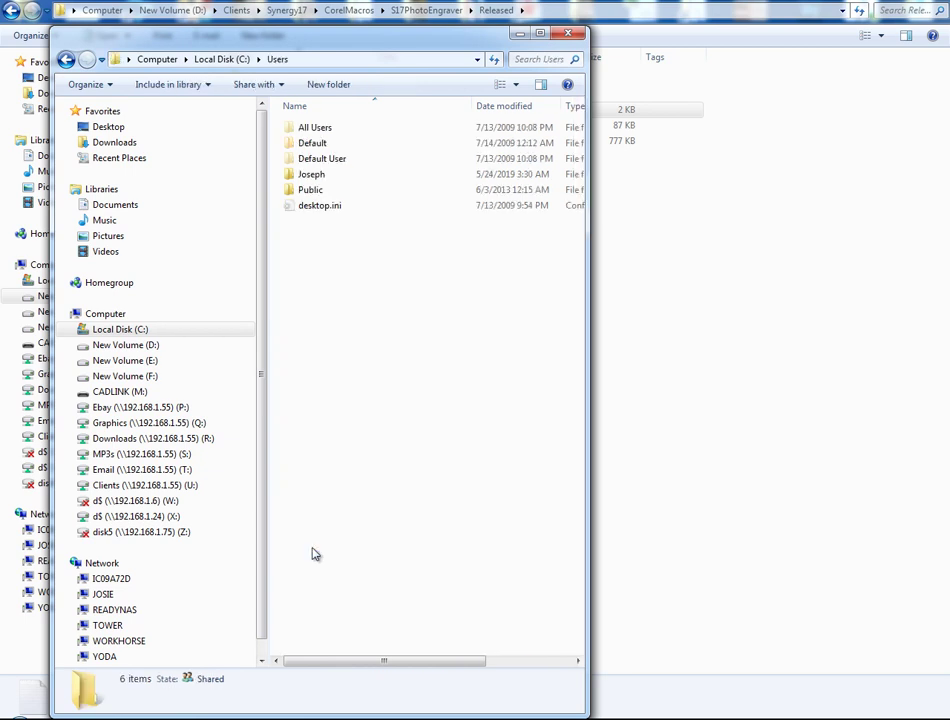
{"action": "double_click", "coordinate": [309, 176]}
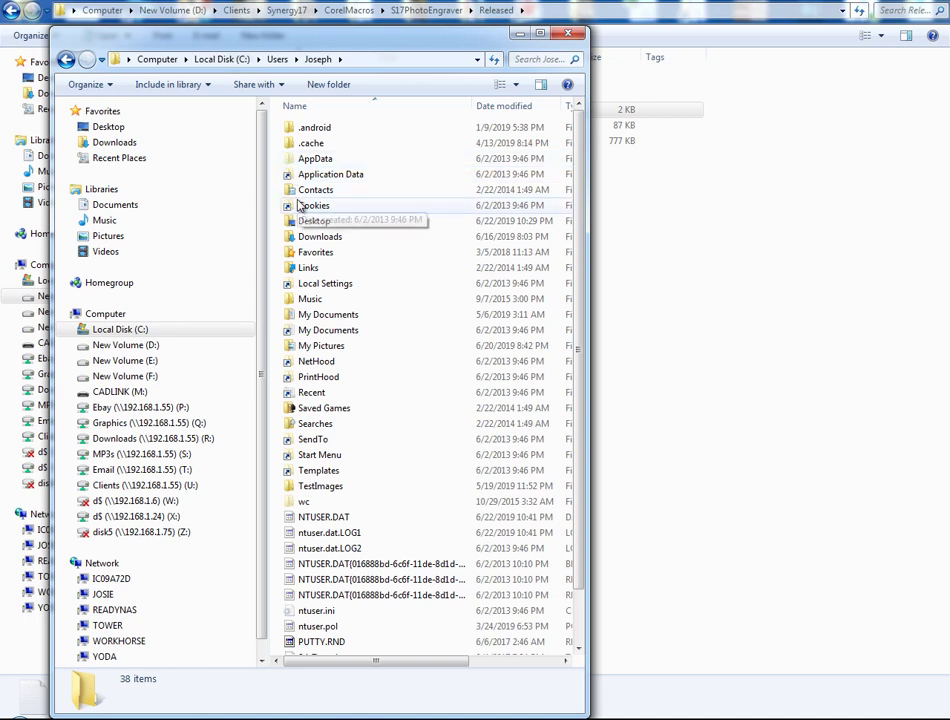
- Set Windows Folder Options to not show hidden files, folders, or drives, apply the change and close the dialog
{"action": "key", "text": "super"}
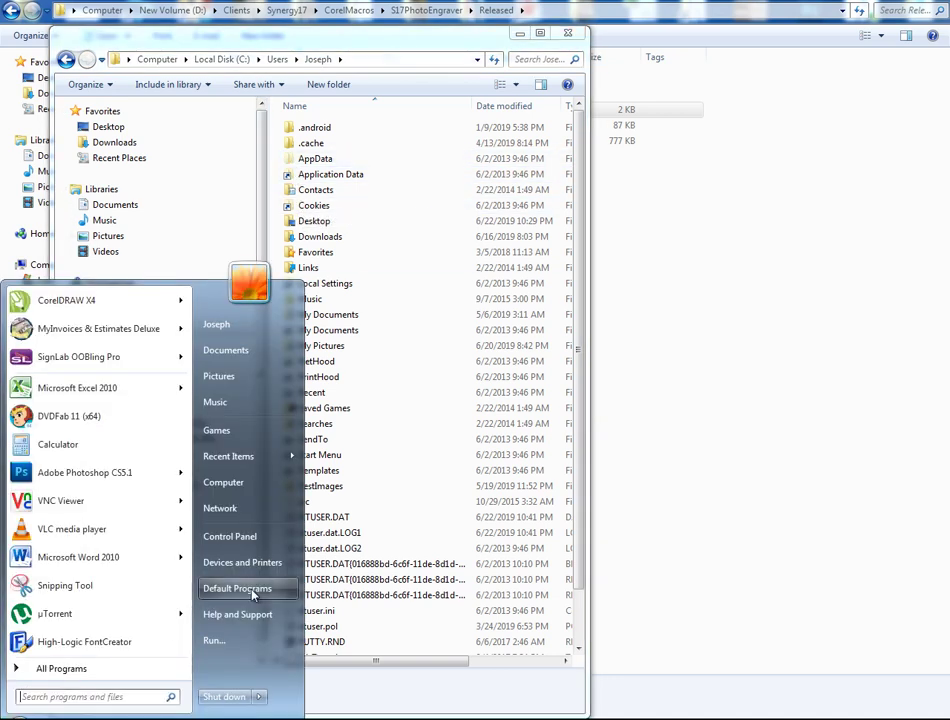
{"action": "left_click", "coordinate": [240, 537]}
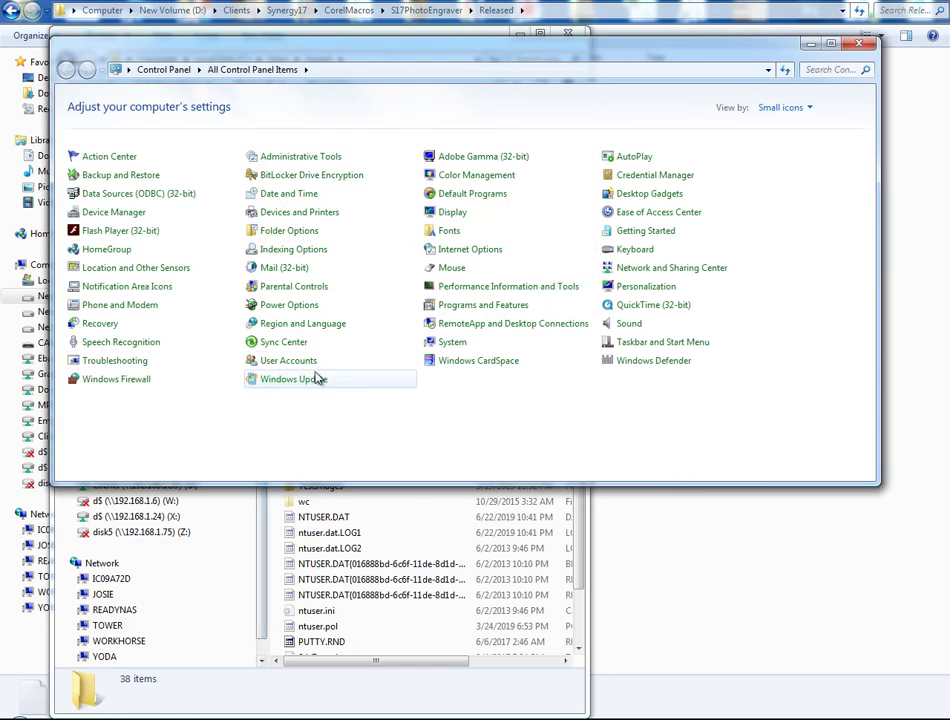
{"action": "left_click", "coordinate": [299, 238]}
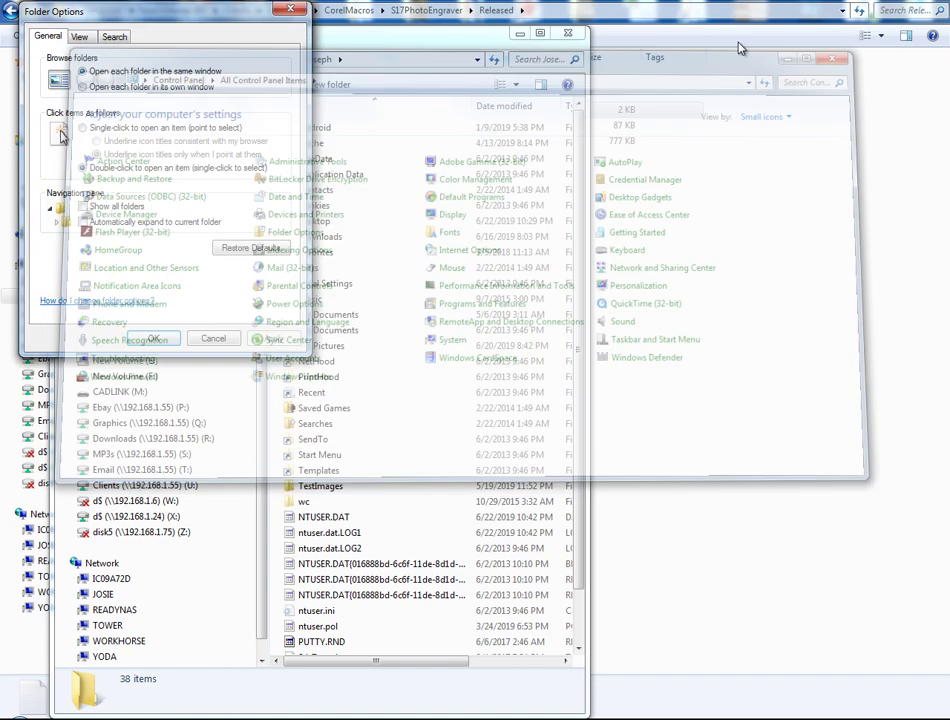
{"action": "left_click_drag", "start_coordinate": [197, 17], "coordinate": [793, 188]}
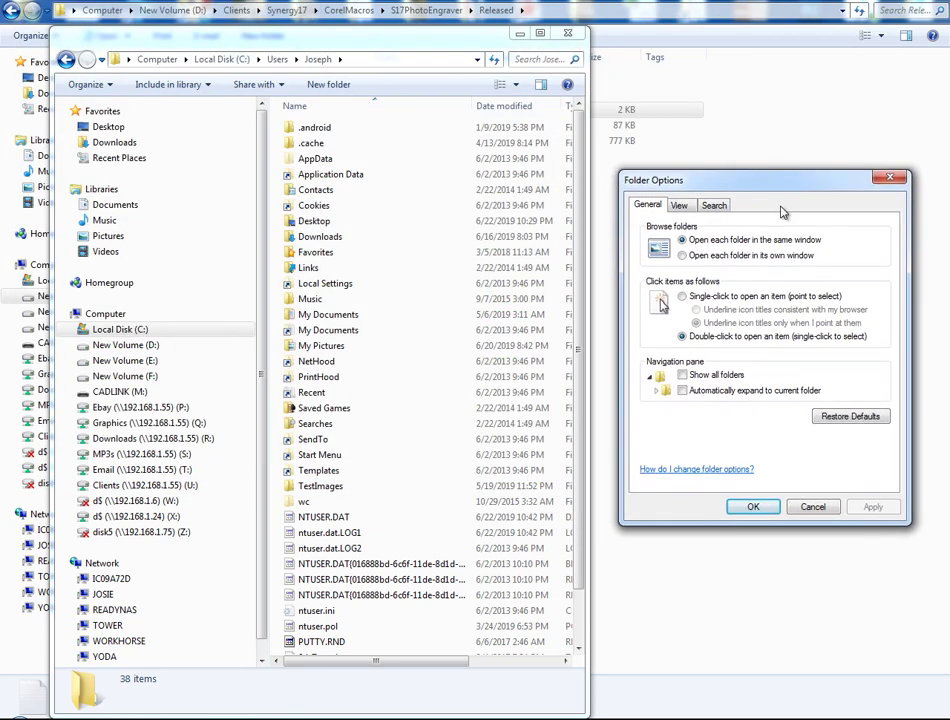
{"action": "left_click", "coordinate": [680, 206]}
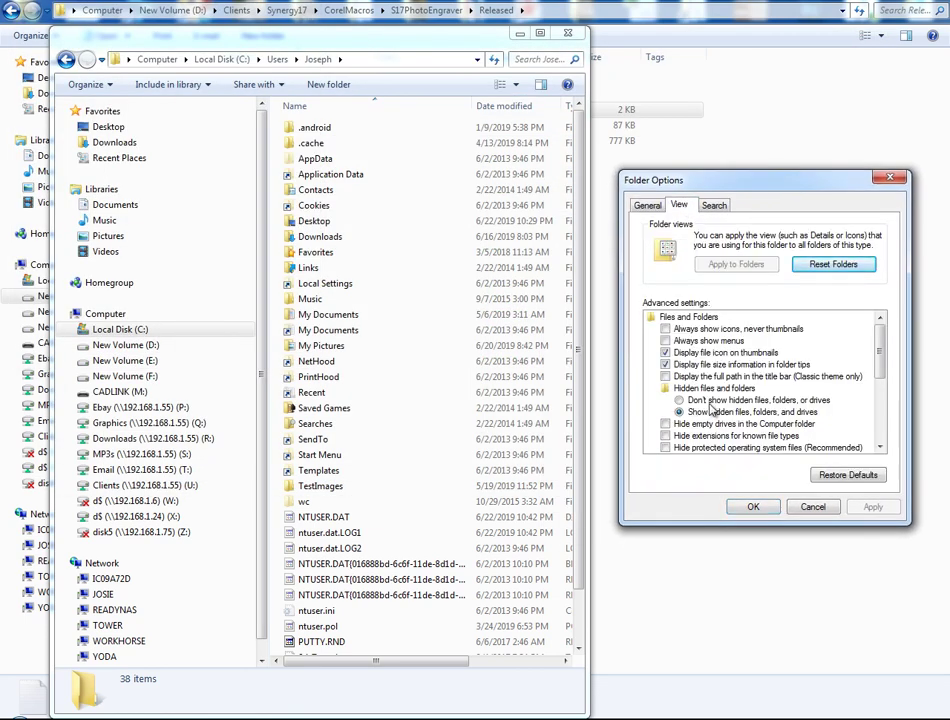
{"action": "left_click", "coordinate": [680, 400]}
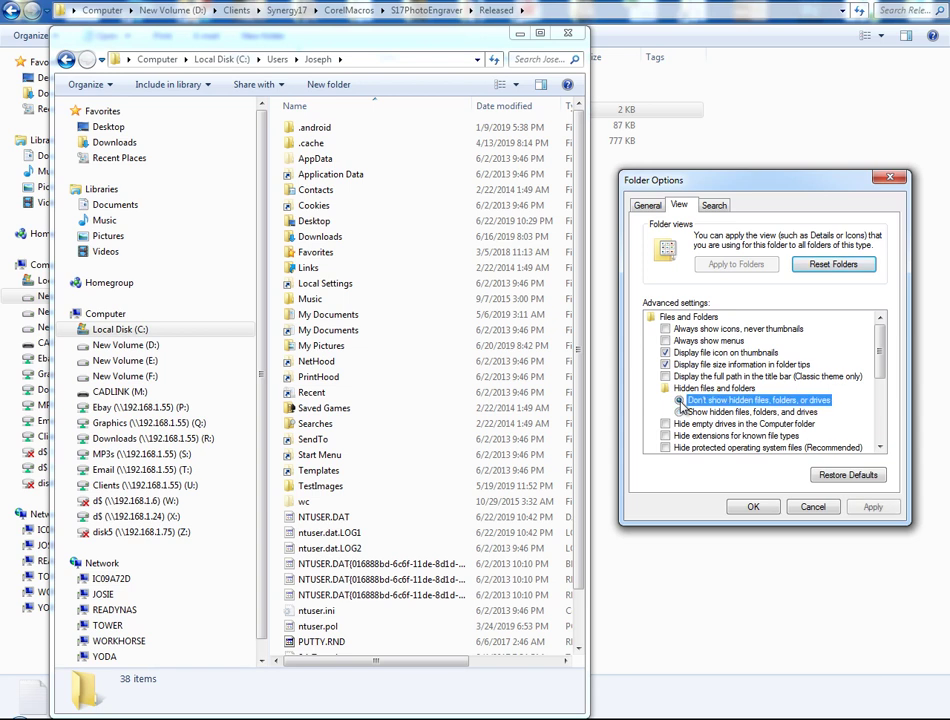
{"action": "left_click", "coordinate": [873, 508]}
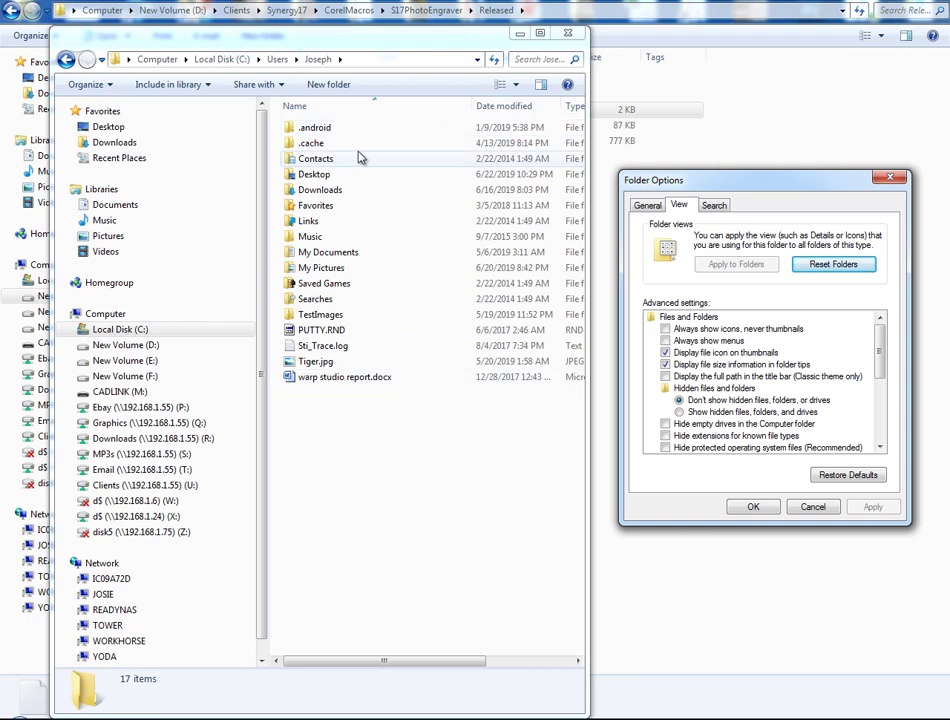
{"action": "left_click", "coordinate": [811, 507]}
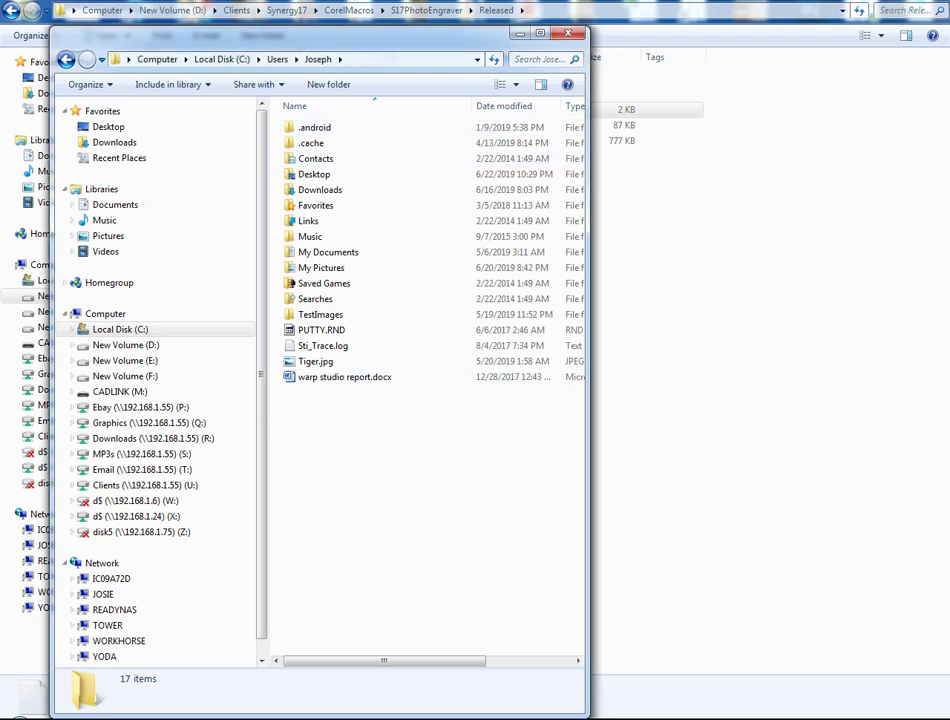
- Set Windows Folder Options to show hidden files, folders, and drives, and confirm the change
{"action": "key", "text": "super"}
{"action": "left_click", "coordinate": [244, 536]}
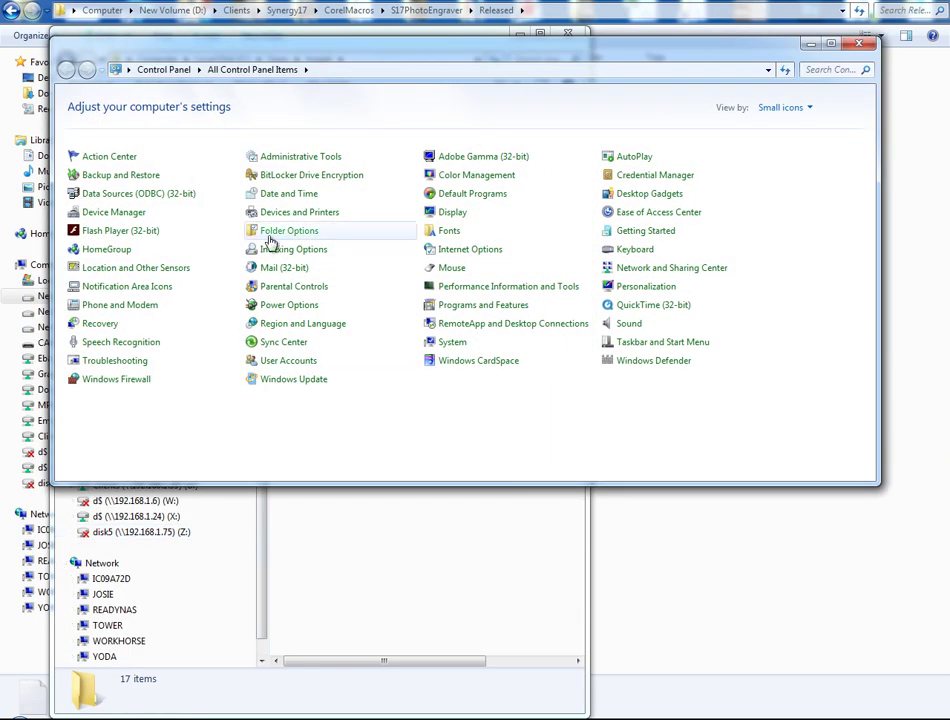
{"action": "left_click", "coordinate": [270, 231]}
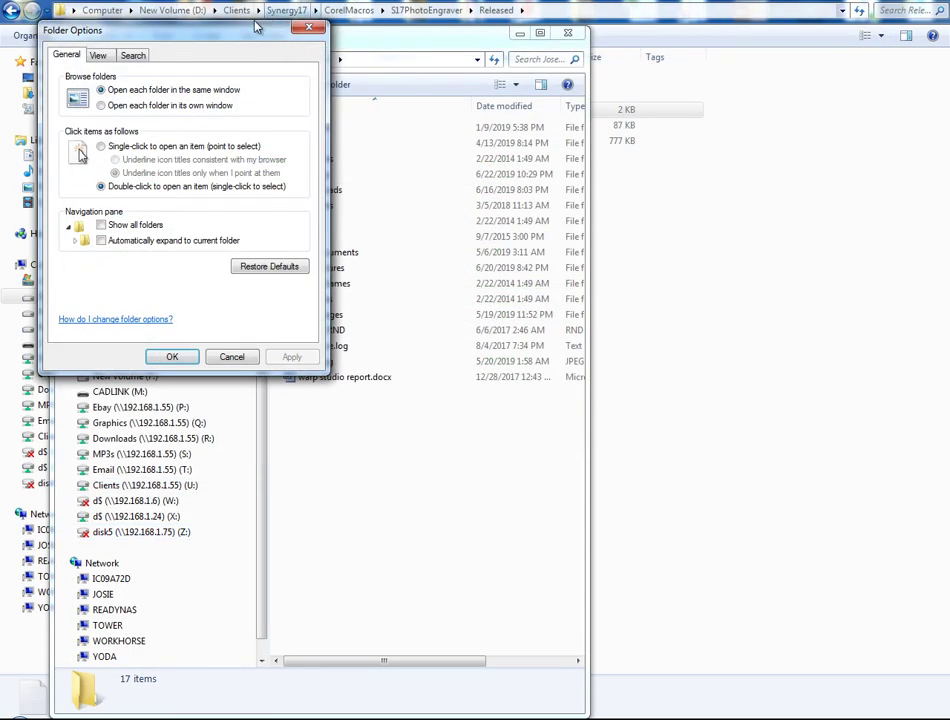
{"action": "left_click_drag", "start_coordinate": [255, 27], "coordinate": [800, 184]}
{"action": "left_click", "coordinate": [643, 214]}
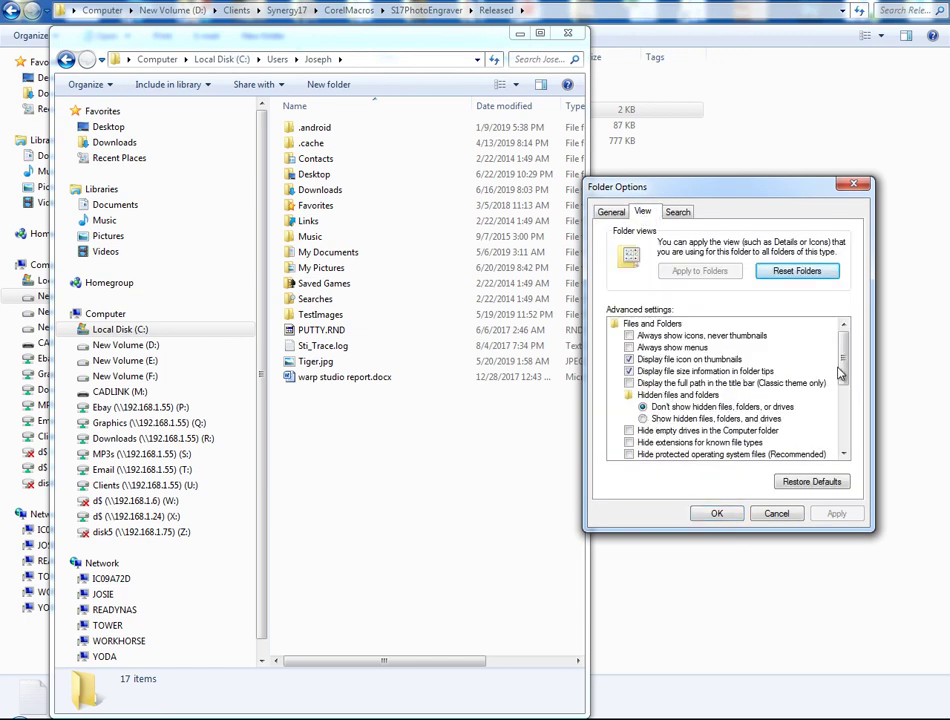
{"action": "scroll", "coordinate": [840, 372], "scroll_direction": "down", "scroll_amount": 2}
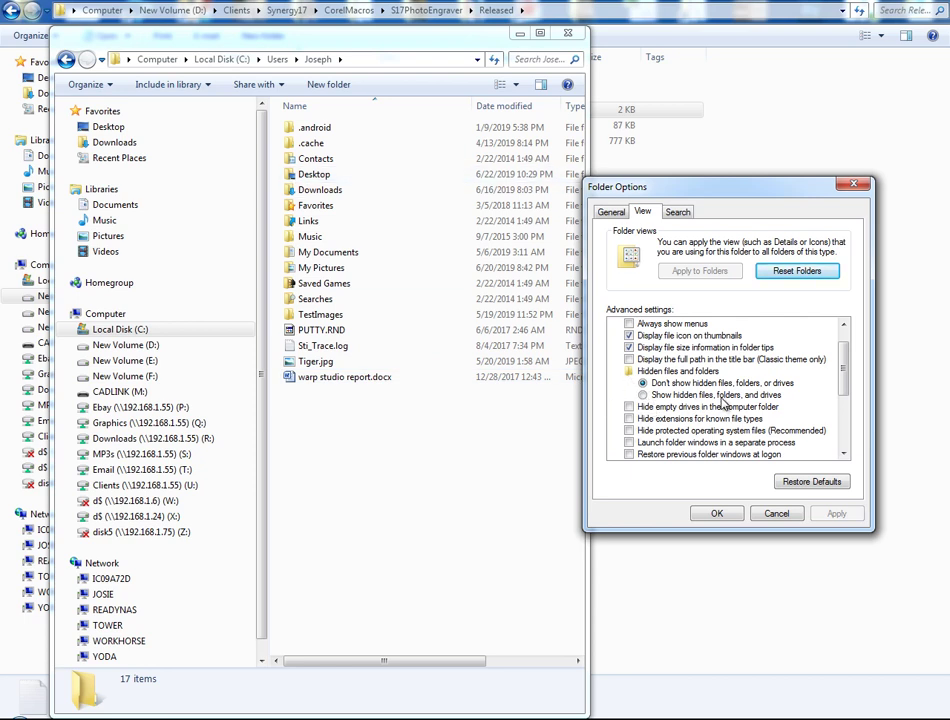
{"action": "left_click", "coordinate": [643, 395]}
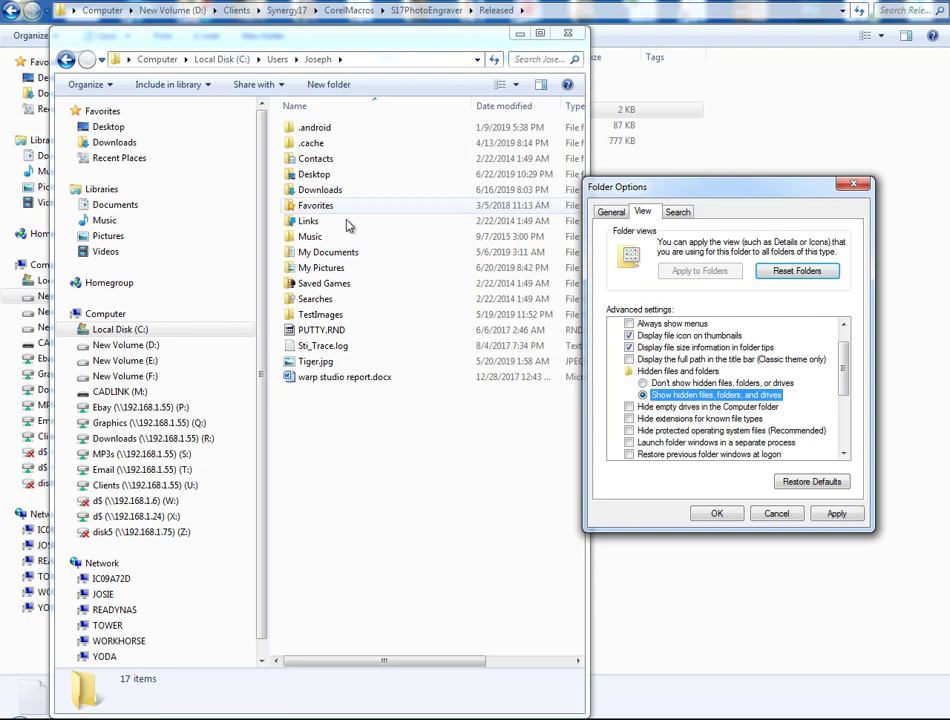
{"action": "left_click", "coordinate": [832, 514]}
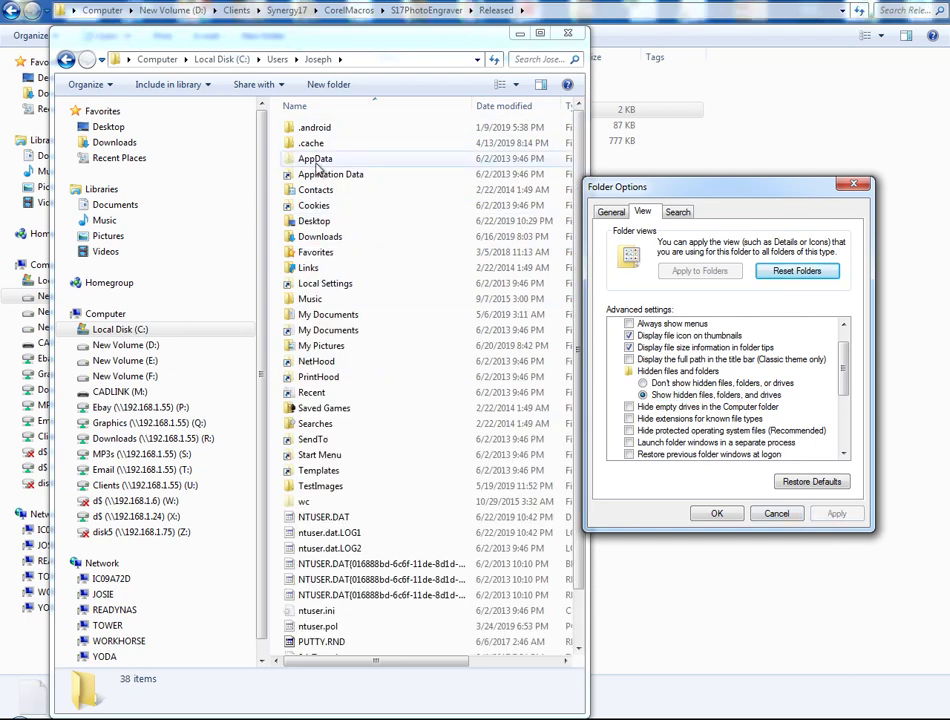
{"action": "left_click", "coordinate": [716, 513]}
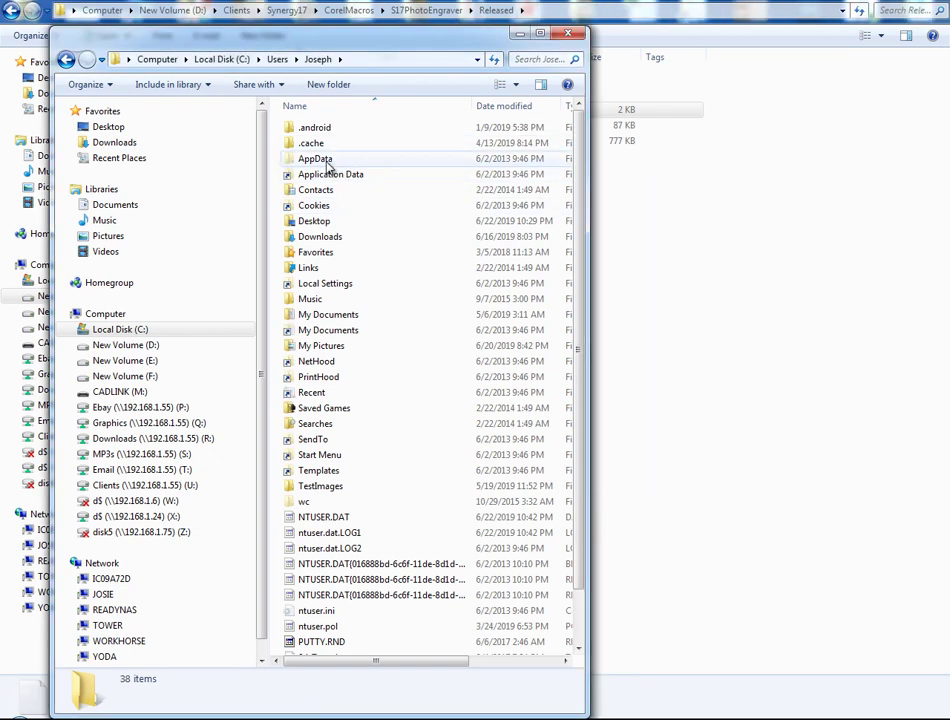
- Browse from the profile folder to AppData\Roaming\Corel\CorelDRAW Graphics Suite 2017\Draw\GMS, and return to the Corel folder
{"action": "double_click", "coordinate": [310, 159]}
{"action": "double_click", "coordinate": [324, 164]}
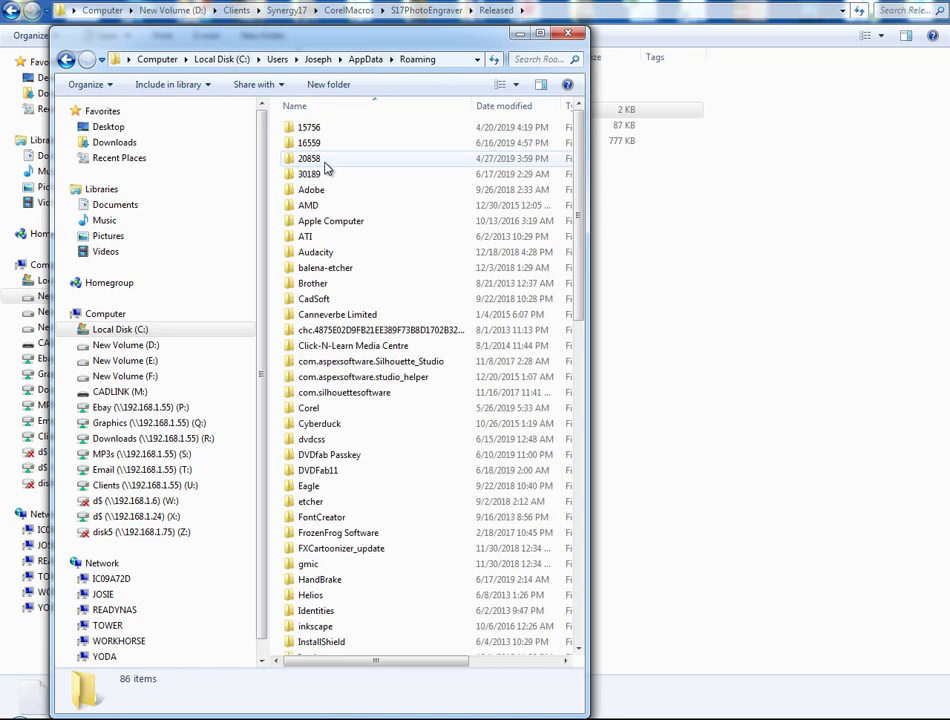
{"action": "double_click", "coordinate": [314, 407]}
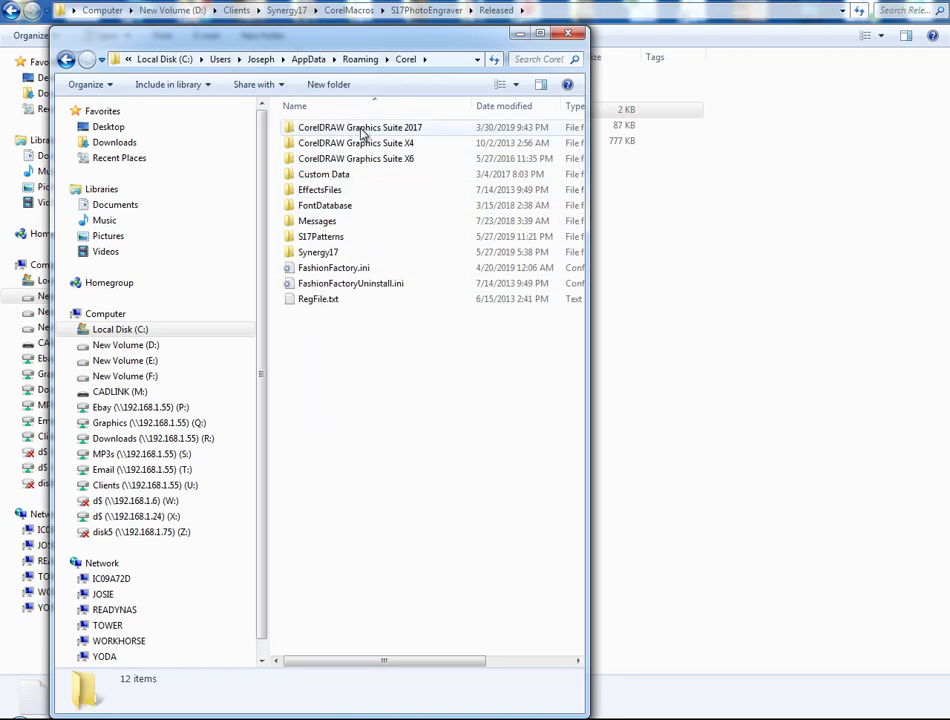
{"action": "double_click", "coordinate": [363, 133]}
{"action": "double_click", "coordinate": [318, 176]}
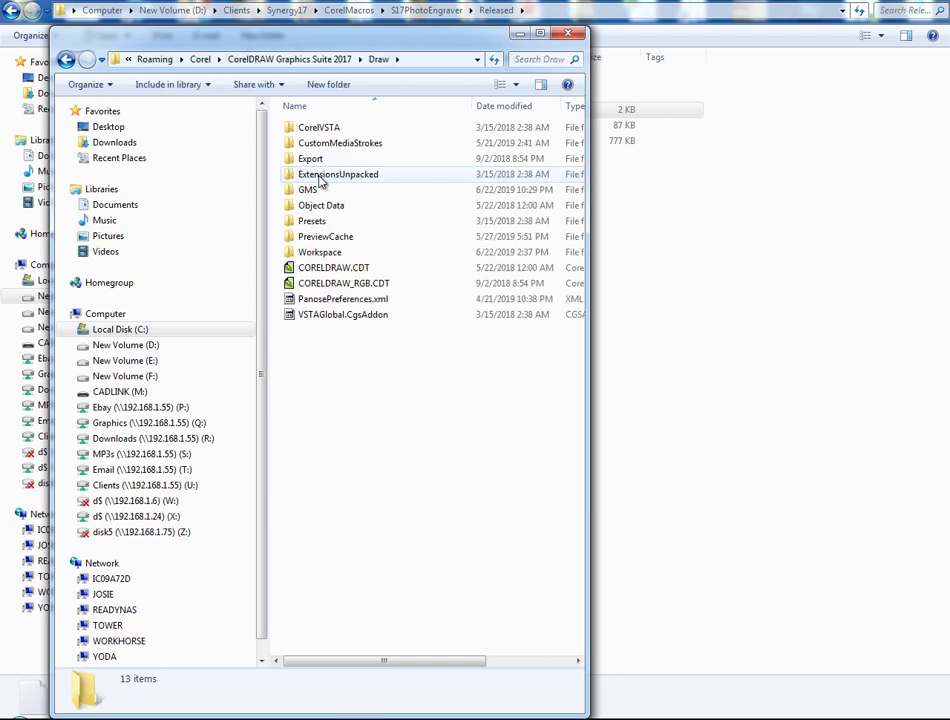
{"action": "double_click", "coordinate": [320, 193]}
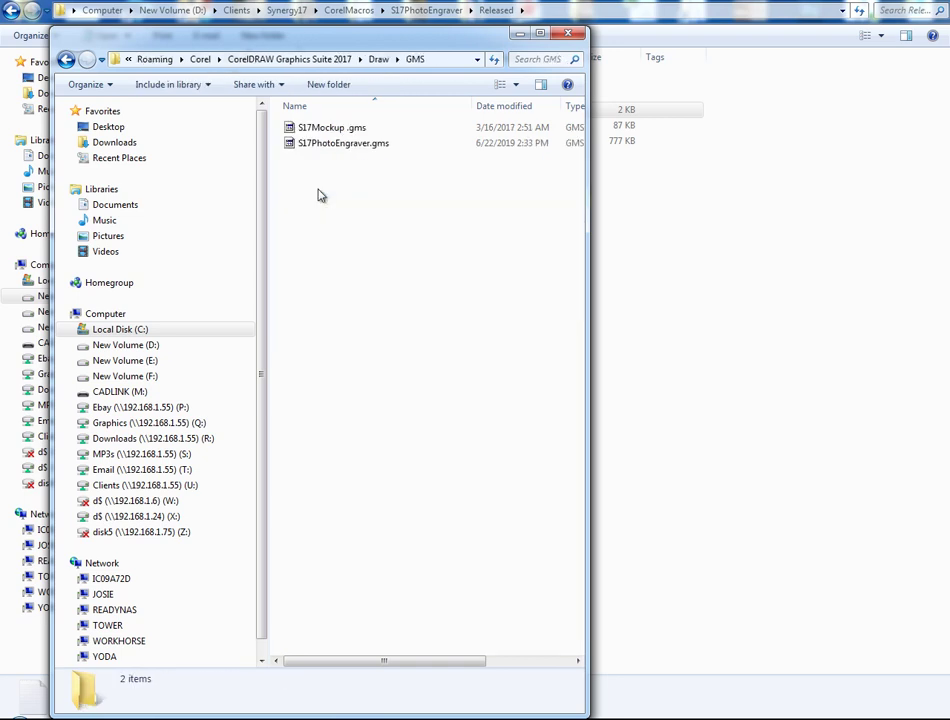
{"action": "left_click", "coordinate": [300, 60]}
{"action": "left_click", "coordinate": [252, 60]}
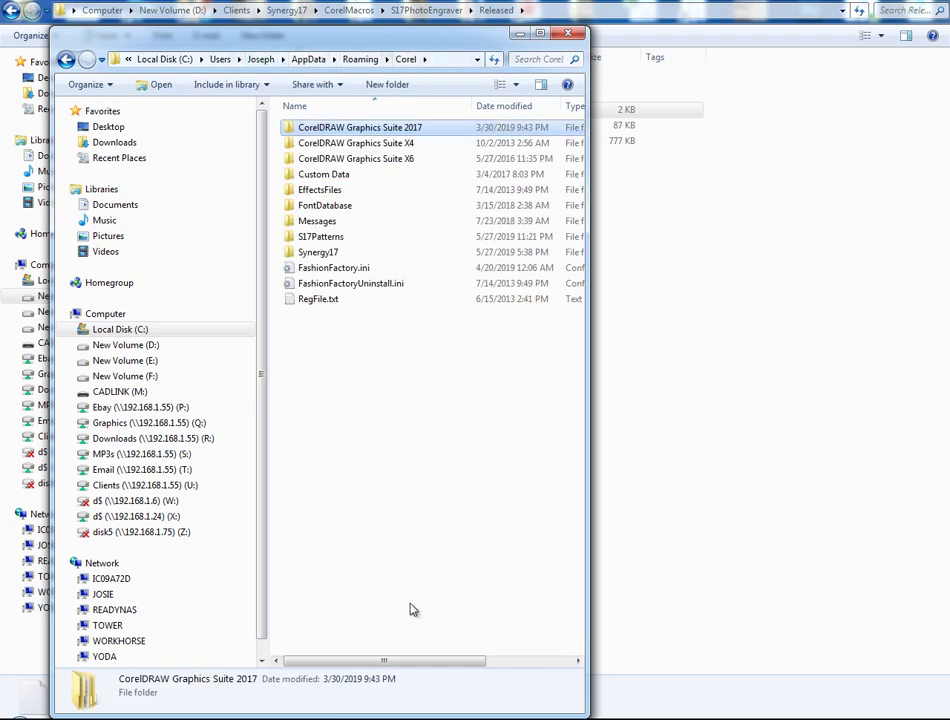
- Check the contents of the Synergy17 folder and its PLSettings subfolder in the Released folder, and return to Released
{"action": "left_click", "coordinate": [640, 519]}
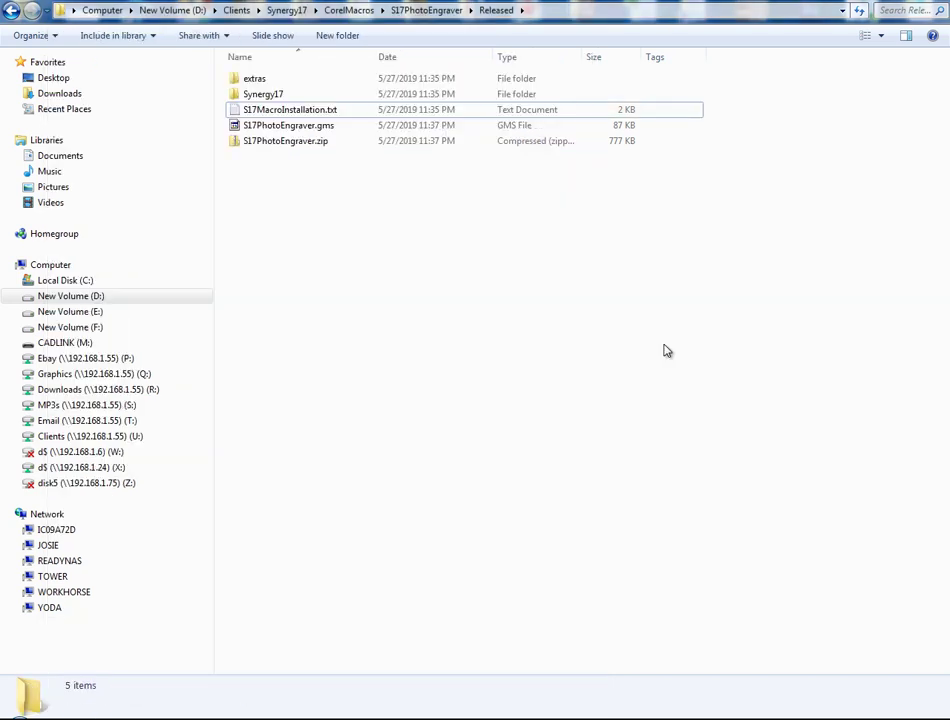
{"action": "double_click", "coordinate": [282, 98]}
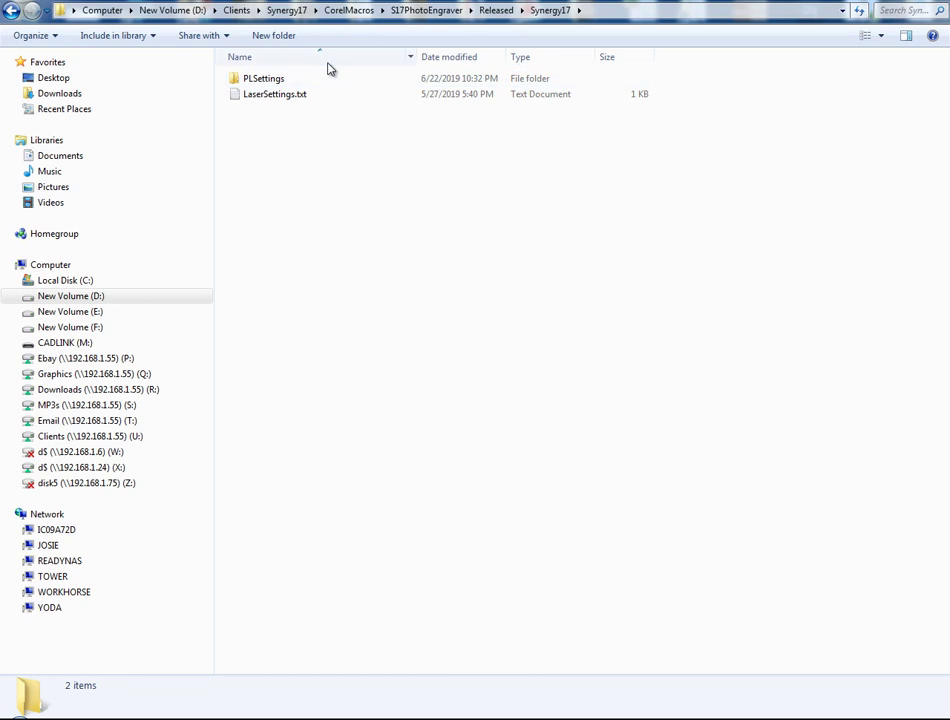
{"action": "double_click", "coordinate": [271, 84]}
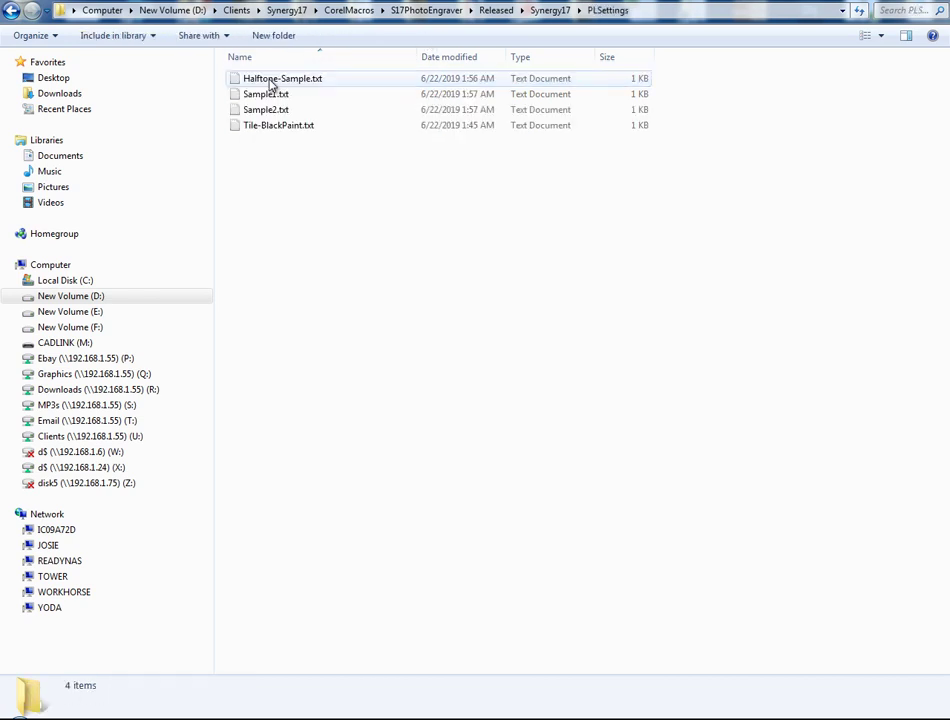
{"action": "left_click", "coordinate": [550, 10]}
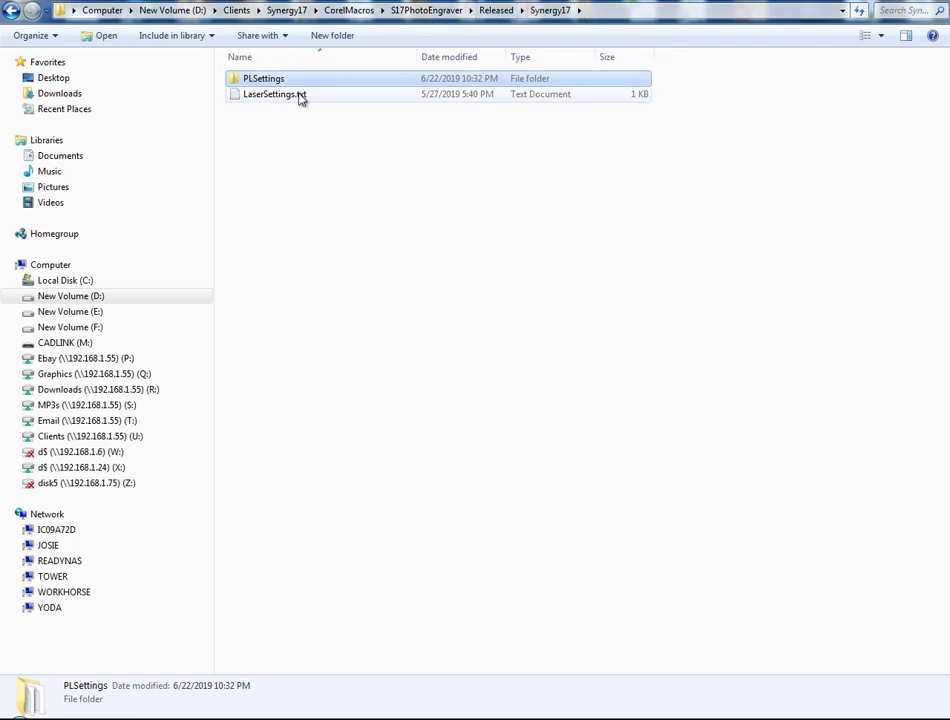
{"action": "left_click", "coordinate": [496, 10]}
- Highlight the Corel AppData destination path in the S17MacroInstallation.txt instructions and put the text file away
{"action": "key", "text": "alt+Tab"}
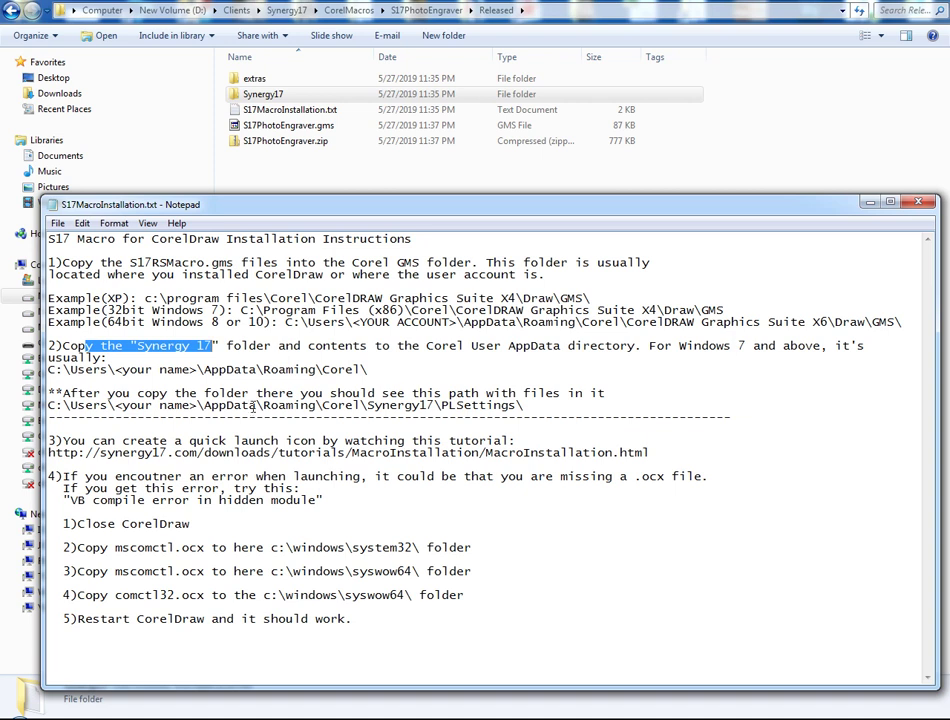
{"action": "left_click_drag", "start_coordinate": [57, 369], "coordinate": [368, 370]}
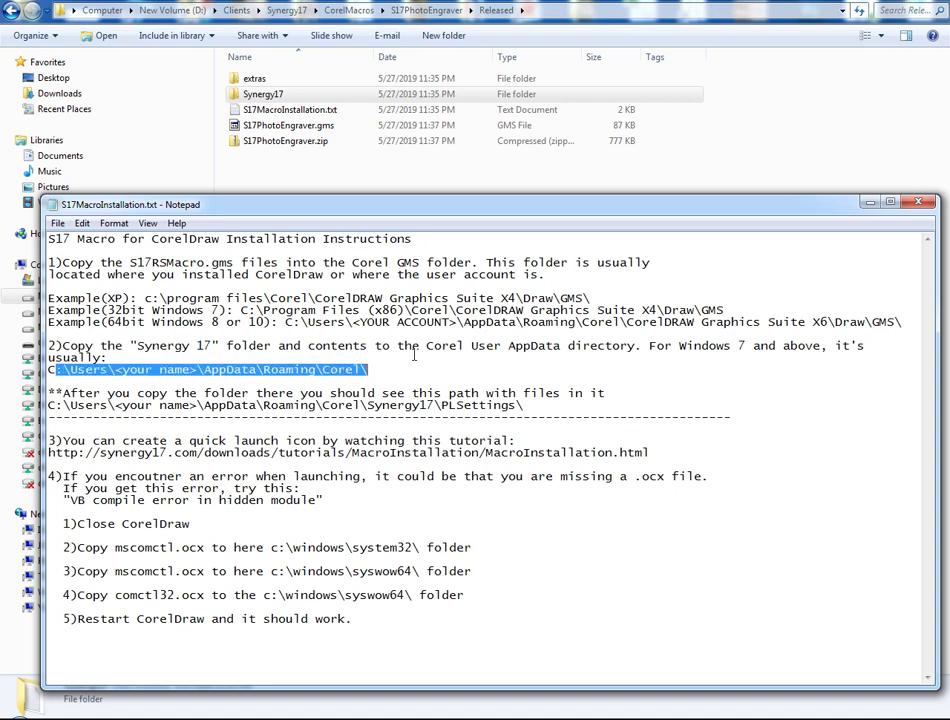
{"action": "left_click", "coordinate": [869, 203]}
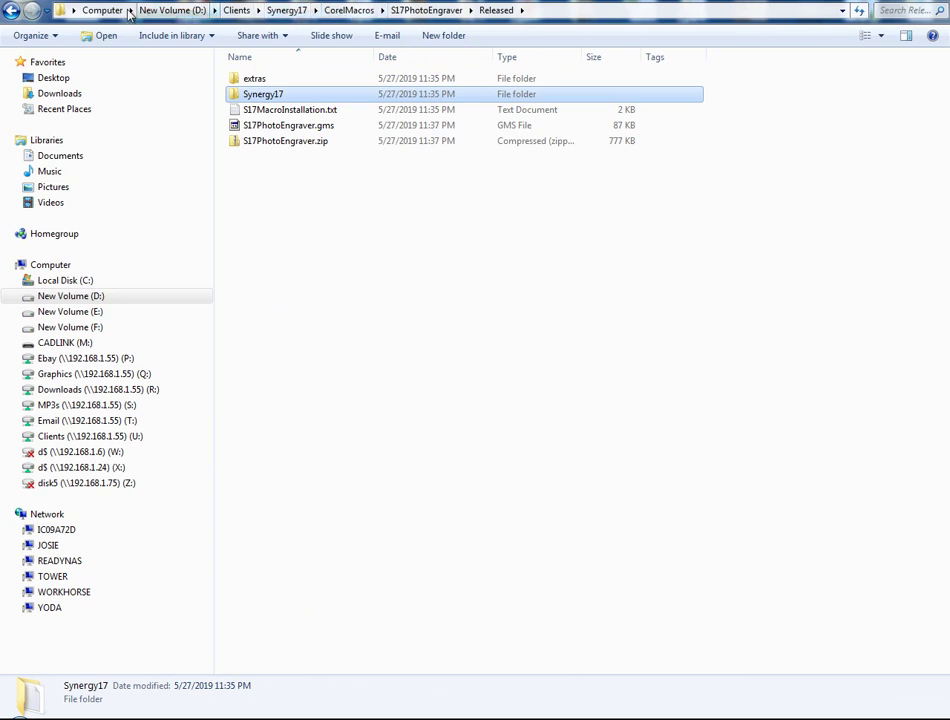
- Switch to the Corel folder window, go up to Roaming and reopen the Corel folder as the copy destination
{"action": "left_click", "coordinate": [298, 716]}
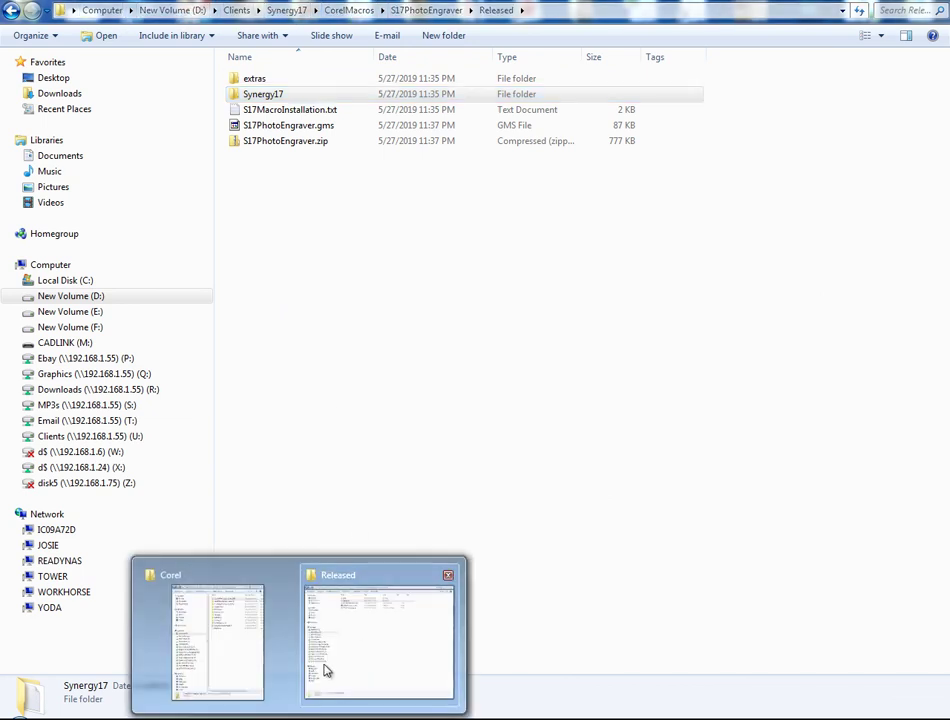
{"action": "left_click", "coordinate": [265, 664]}
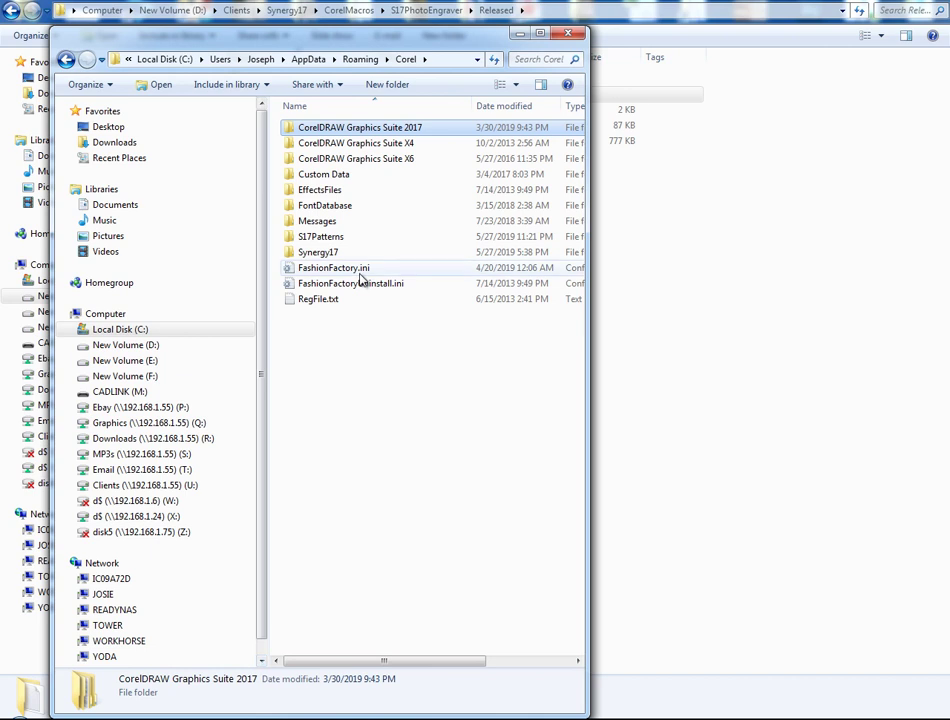
{"action": "left_click", "coordinate": [358, 60]}
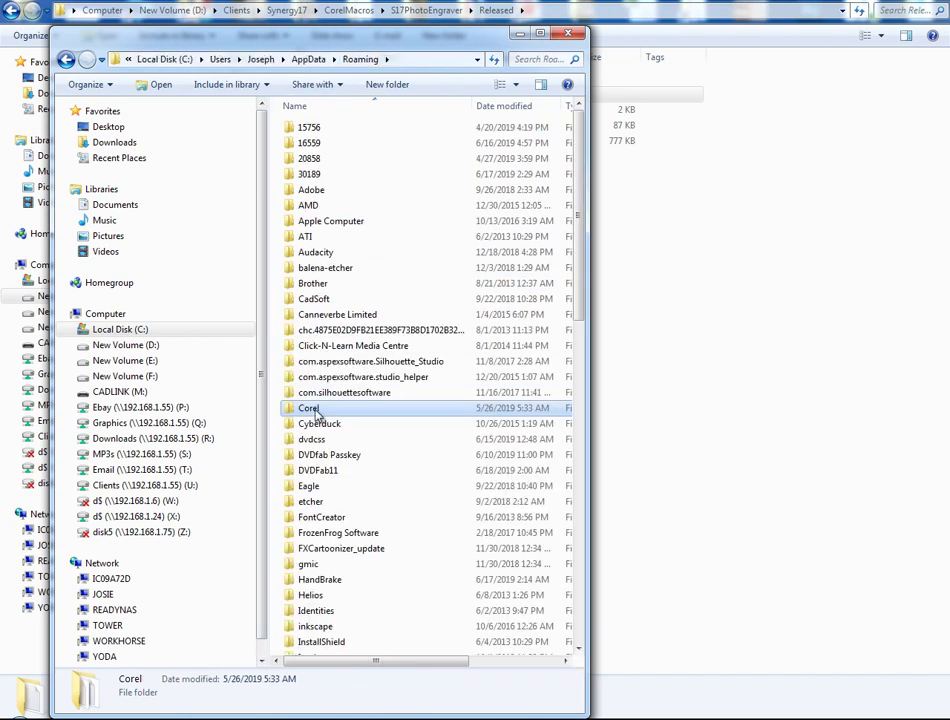
{"action": "double_click", "coordinate": [316, 411]}
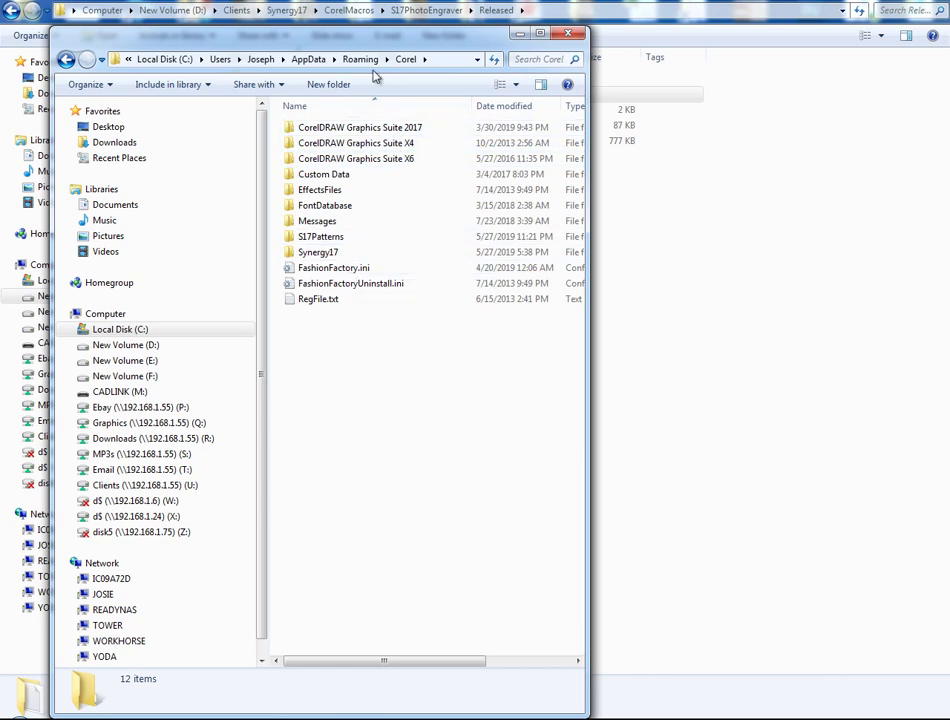
- Check the contents of the S17Patterns folder and return to the Corel folder
{"action": "mouse_move", "coordinate": [338, 245]}
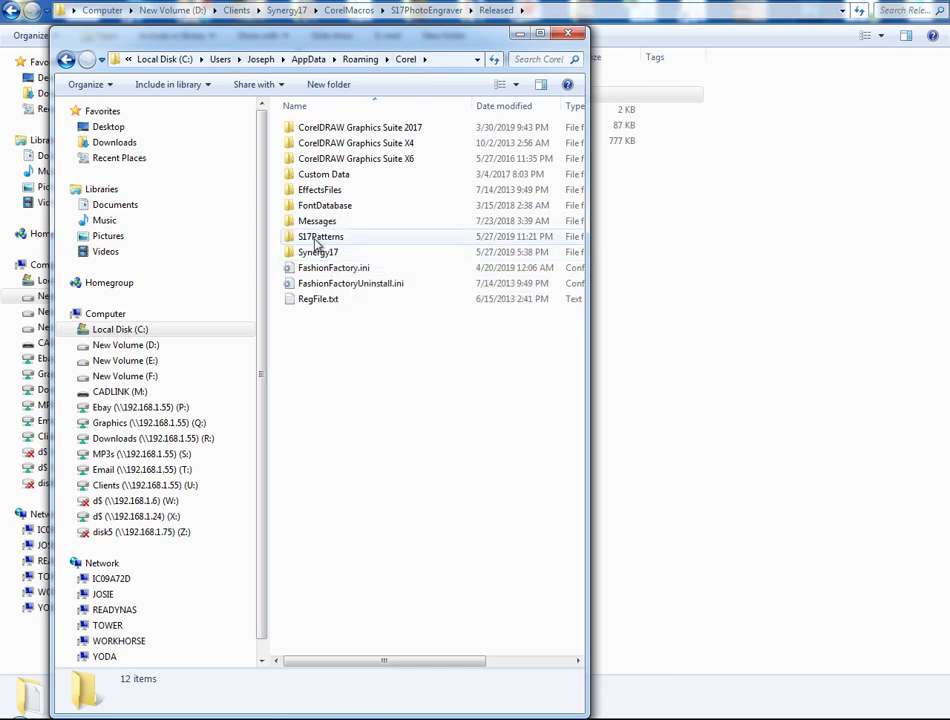
{"action": "double_click", "coordinate": [317, 240]}
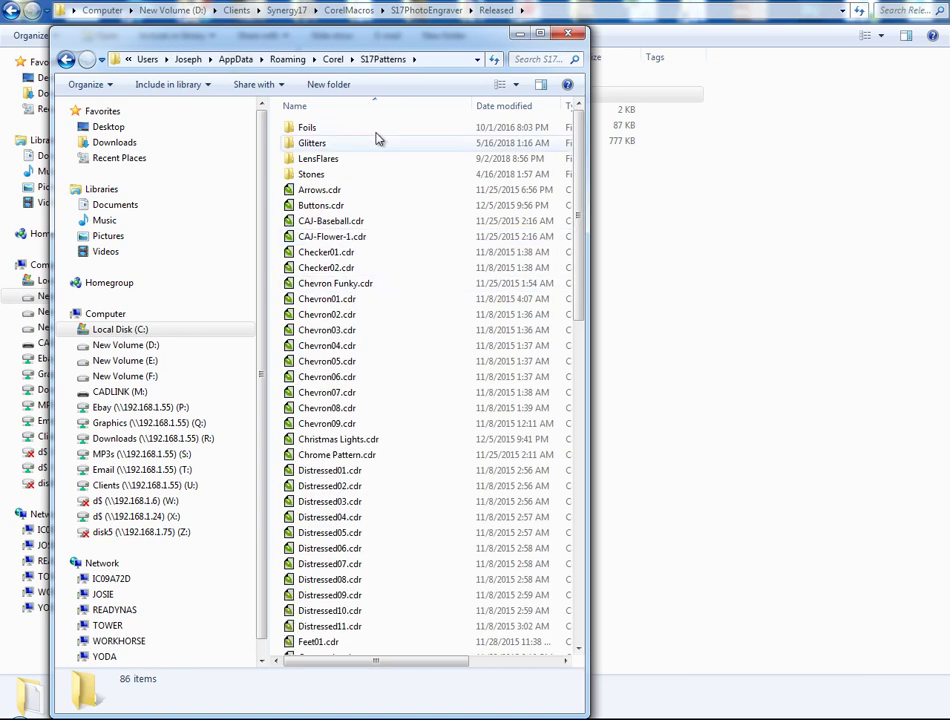
{"action": "left_click", "coordinate": [333, 59]}
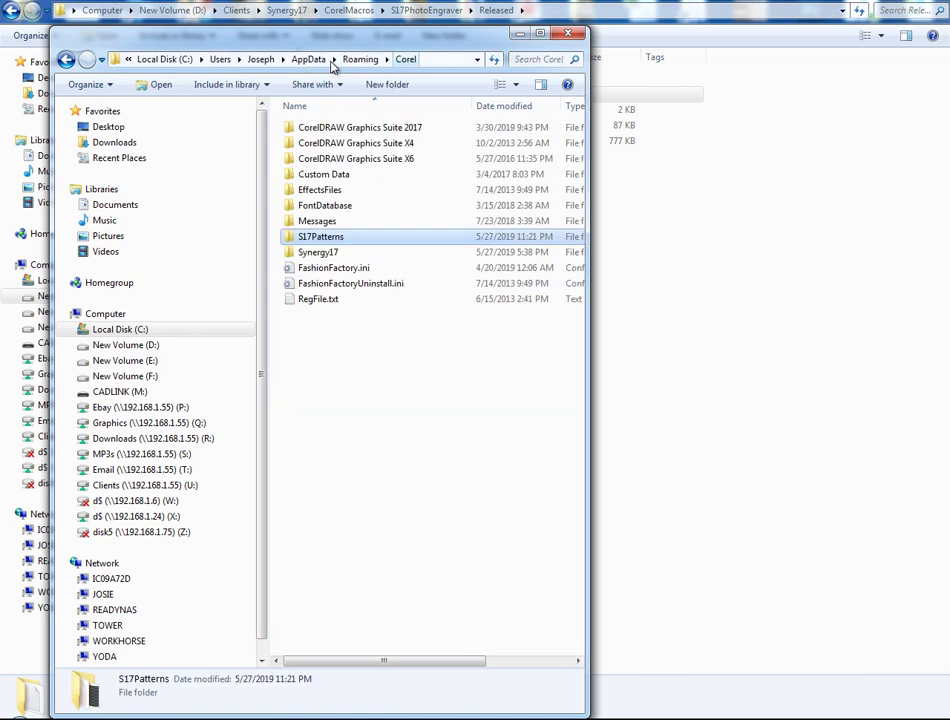